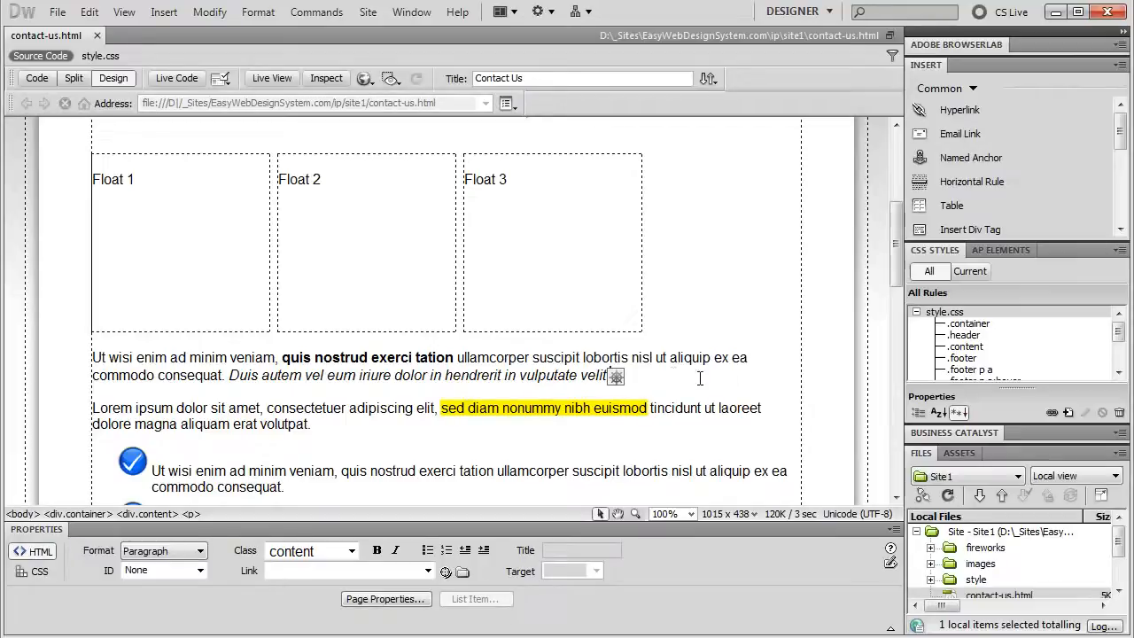
Delete the embedded element so the first paragraph ends with 'vulputate velit!' and the cursor sits there
{"action": "key", "text": "BackSpace"}
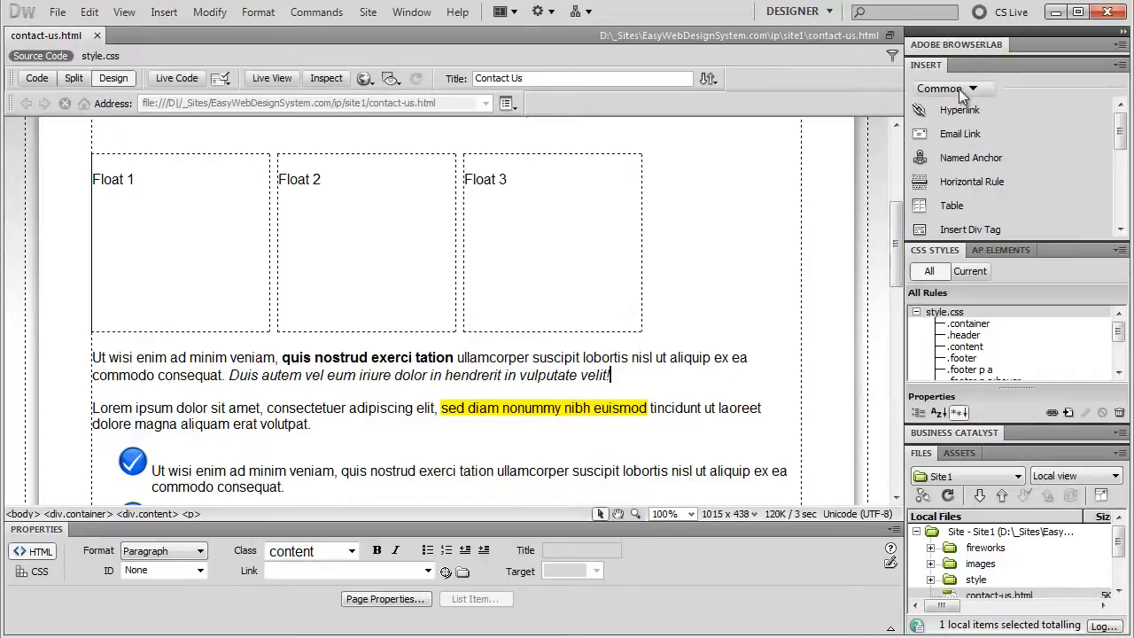
Insert a 4-row, 3-column, 500 px table with a top header row, captioned 'Table 1'
{"action": "left_click", "coordinate": [950, 206]}
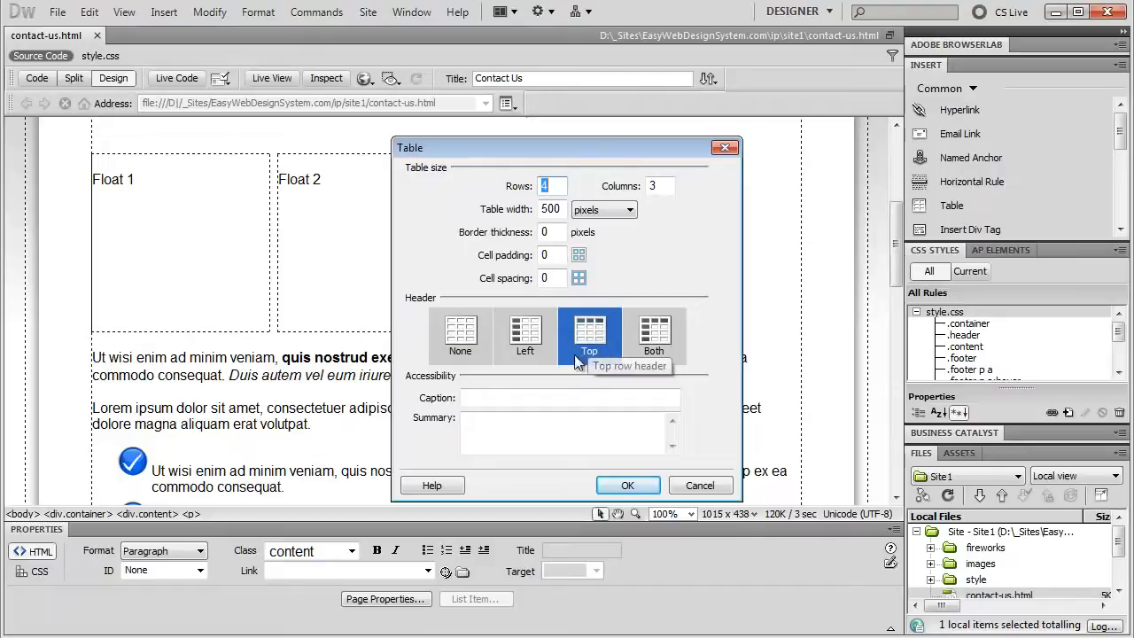
{"action": "left_click", "coordinate": [500, 397]}
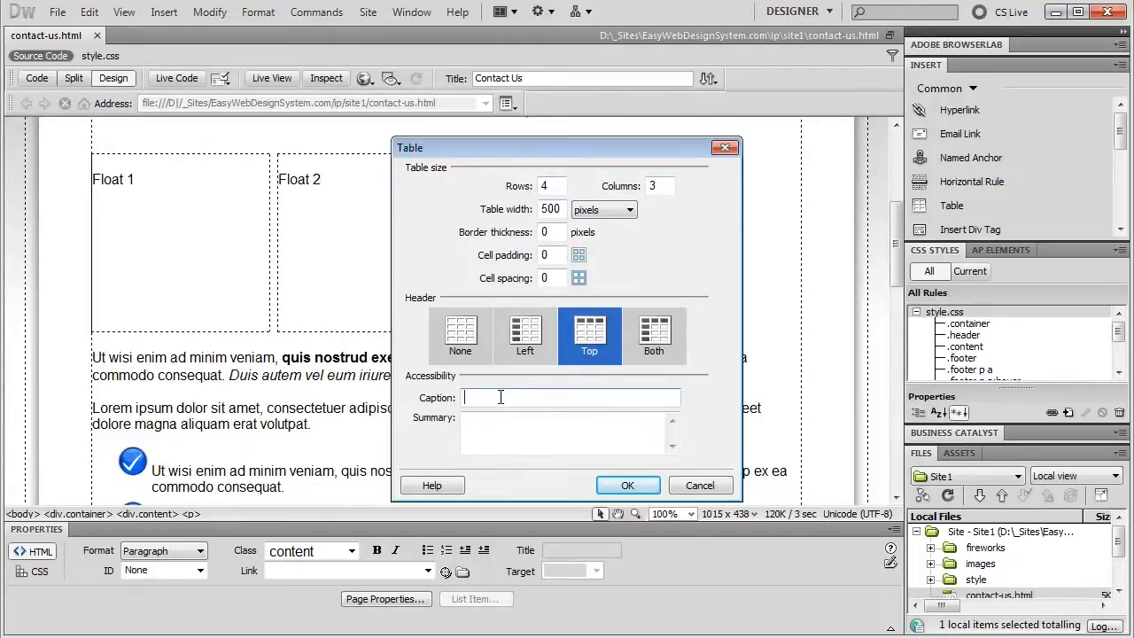
{"action": "type", "text": "Table 1"}
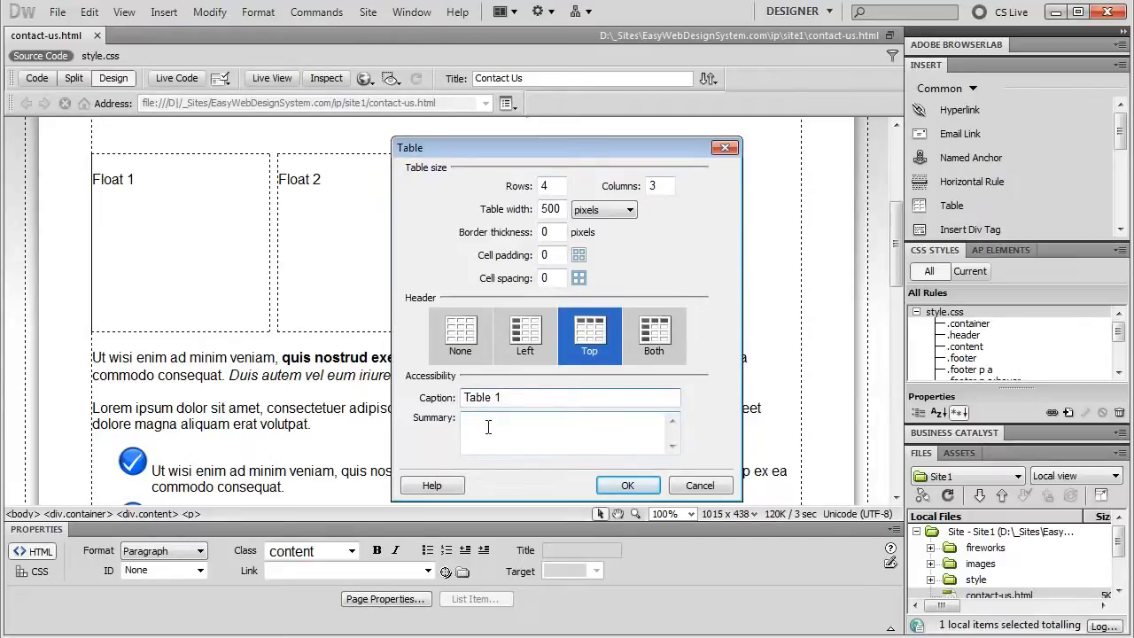
{"action": "left_click", "coordinate": [625, 485]}
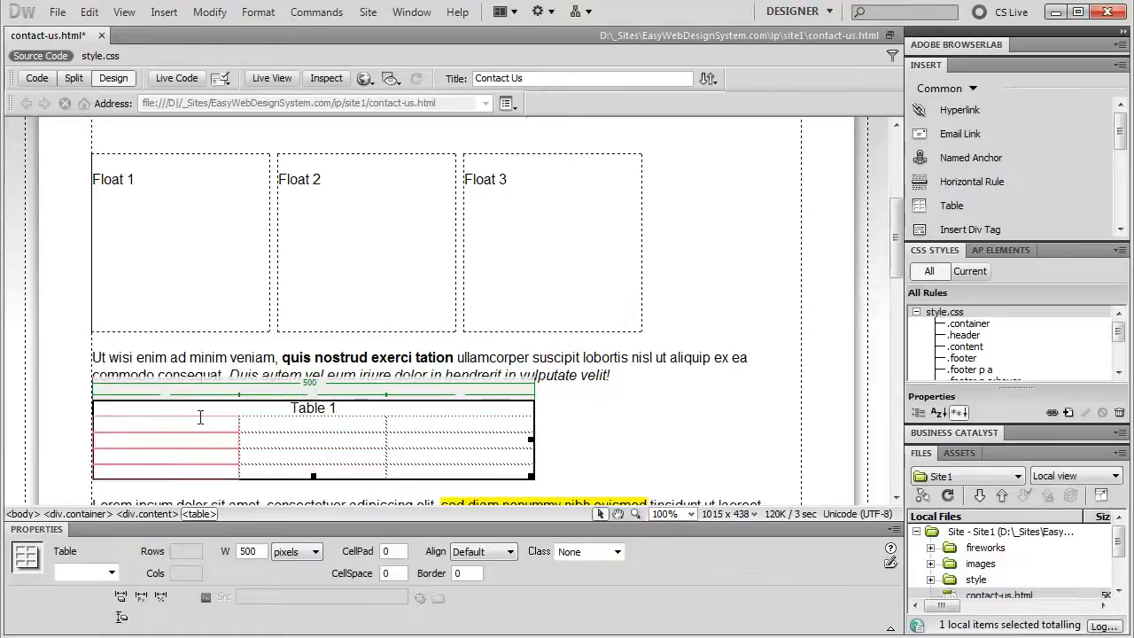
{"action": "left_click", "coordinate": [166, 425]}
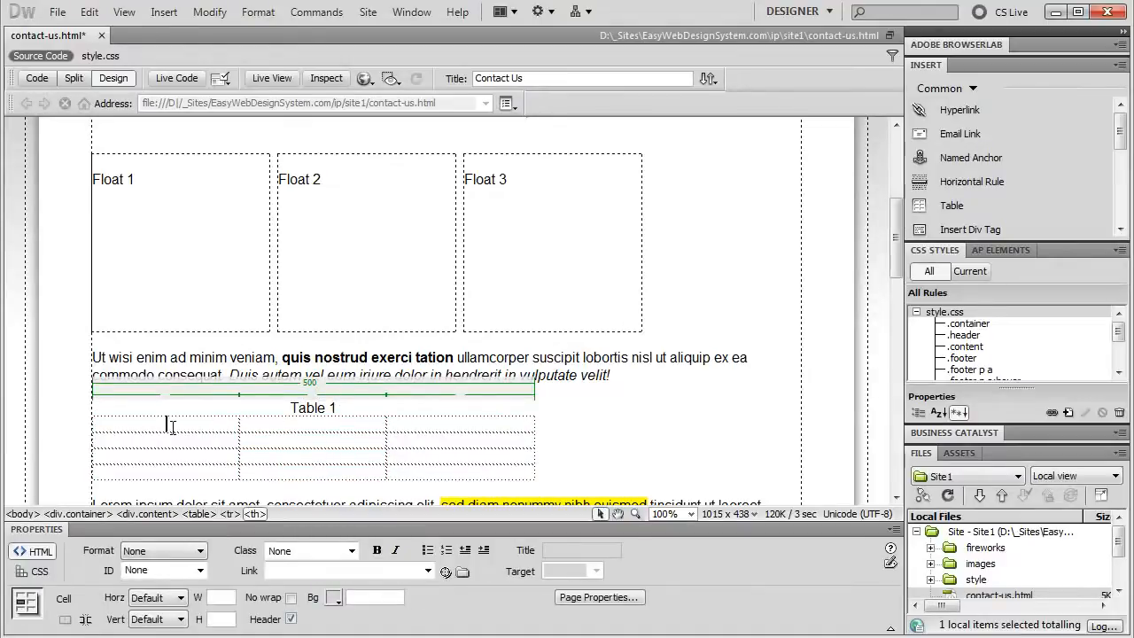
Type 'Header 1', 'Header 2' and 'Header 3' into the three header cells
{"action": "type", "text": "Header 1"}
{"action": "left_click", "coordinate": [301, 426]}
{"action": "type", "text": "Header 2"}
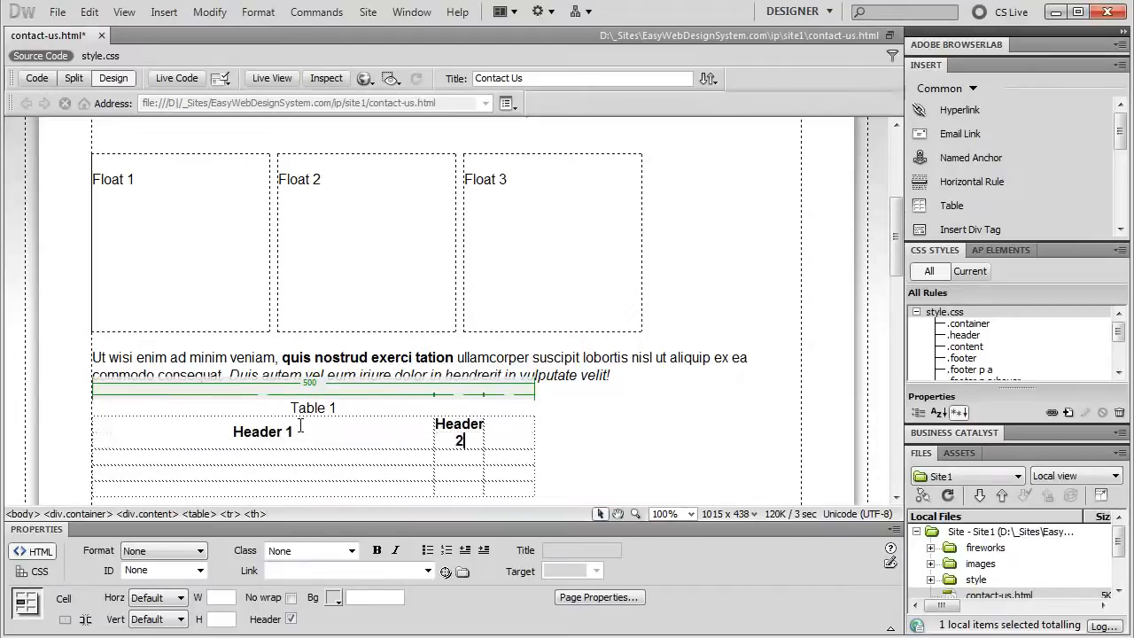
{"action": "key", "text": "Tab"}
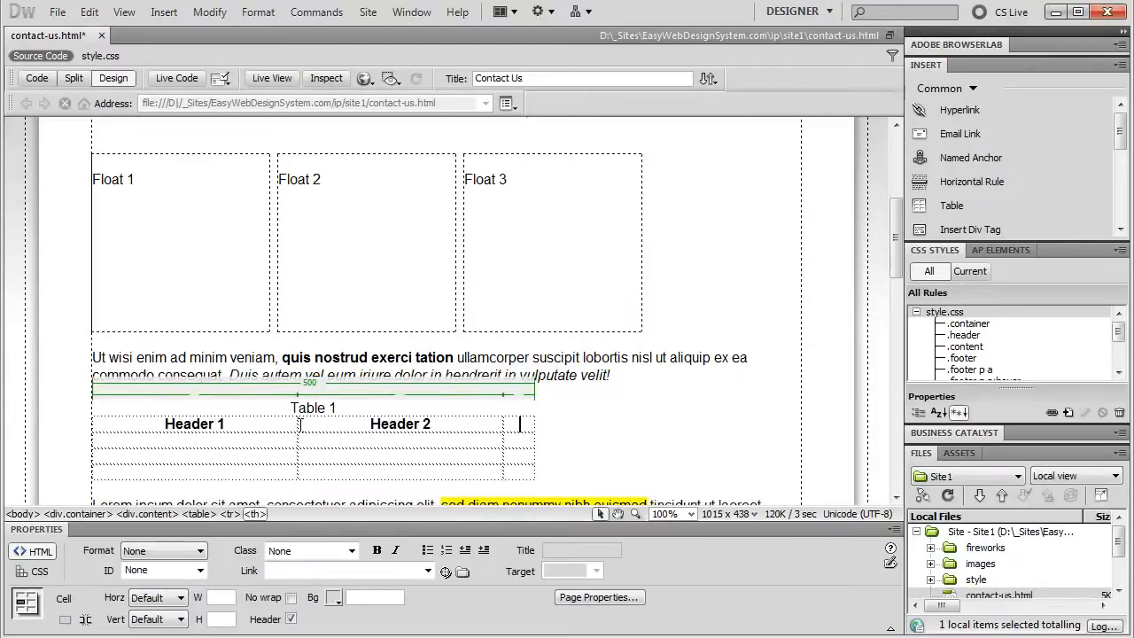
{"action": "type", "text": "Header 3"}
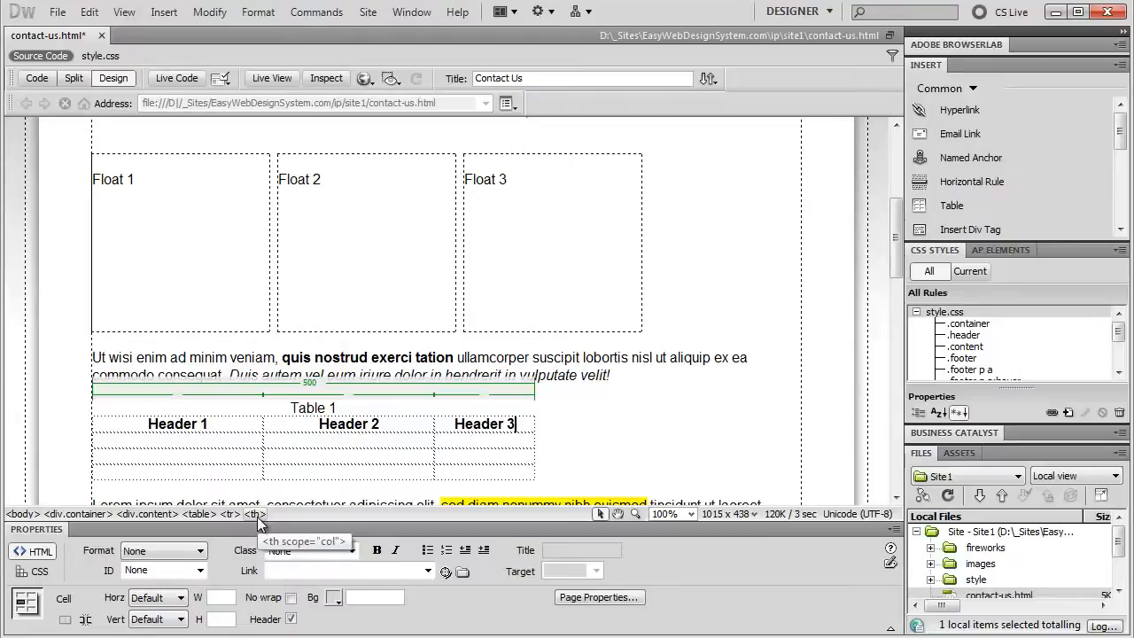
Enter 1, 2 and 3 down the first body column under Header 1
{"action": "left_click", "coordinate": [171, 440]}
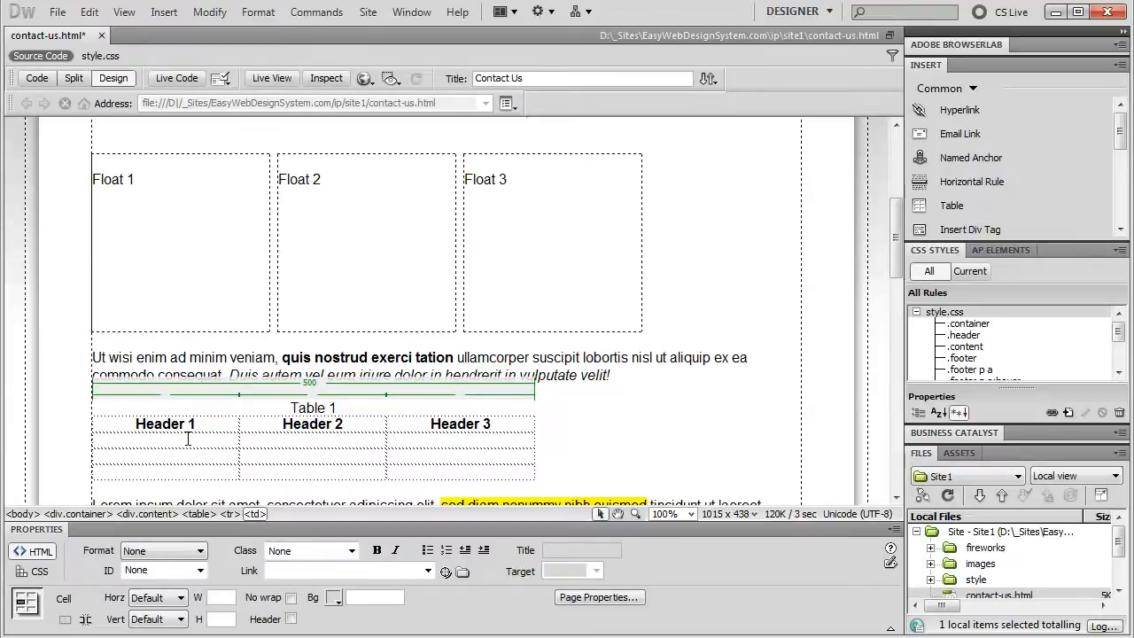
{"action": "type", "text": "1"}
{"action": "left_click", "coordinate": [158, 460]}
{"action": "type", "text": "2"}
{"action": "left_click", "coordinate": [128, 472]}
{"action": "type", "text": "3"}
Fill the column under Header 2 with I, II and III, then switch to Code view
{"action": "left_click", "coordinate": [280, 440]}
{"action": "left_click", "coordinate": [344, 453]}
{"action": "left_click", "coordinate": [328, 476]}
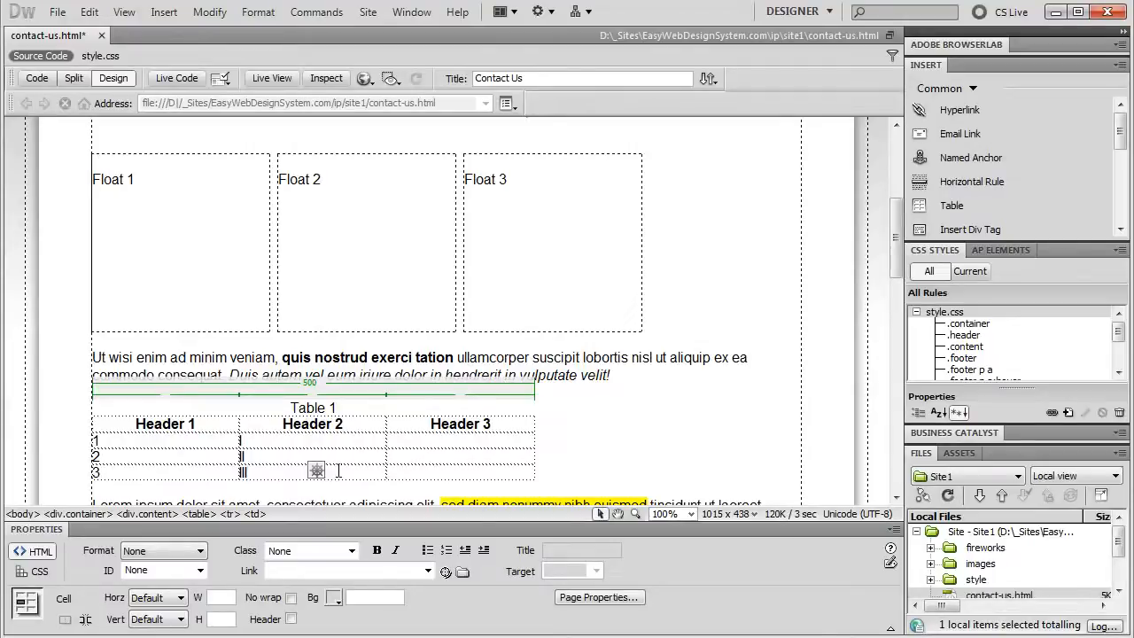
{"action": "left_click", "coordinate": [37, 78]}
Scroll up through the table markup in Code view, then return to Design view
{"action": "scroll", "coordinate": [266, 240], "scroll_direction": "up", "scroll_amount": 6}
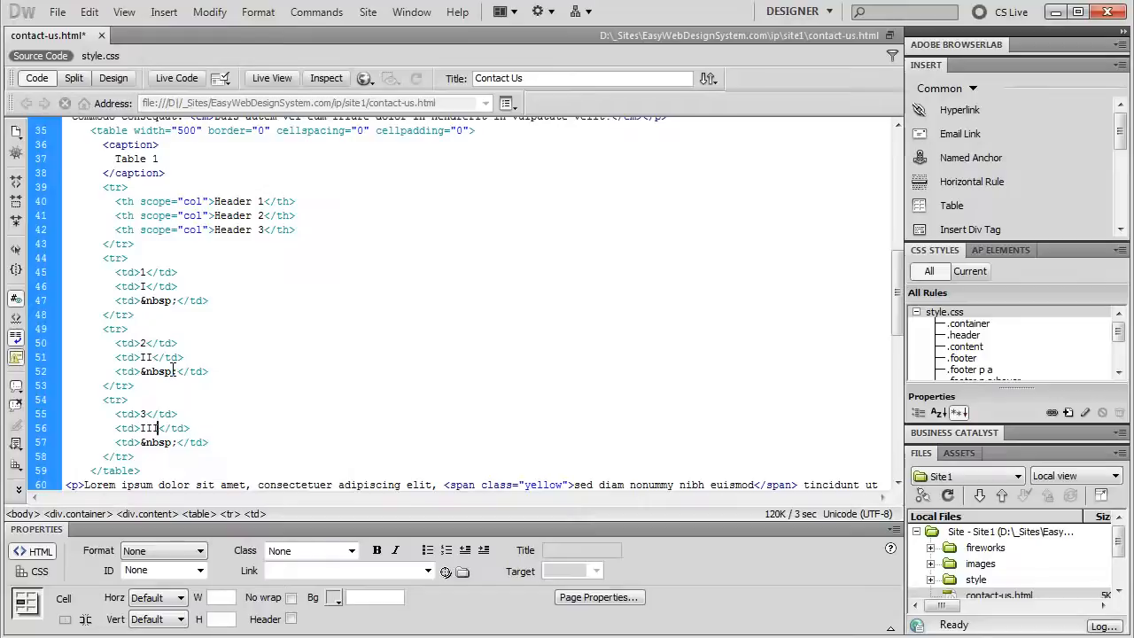
{"action": "left_click", "coordinate": [115, 81]}
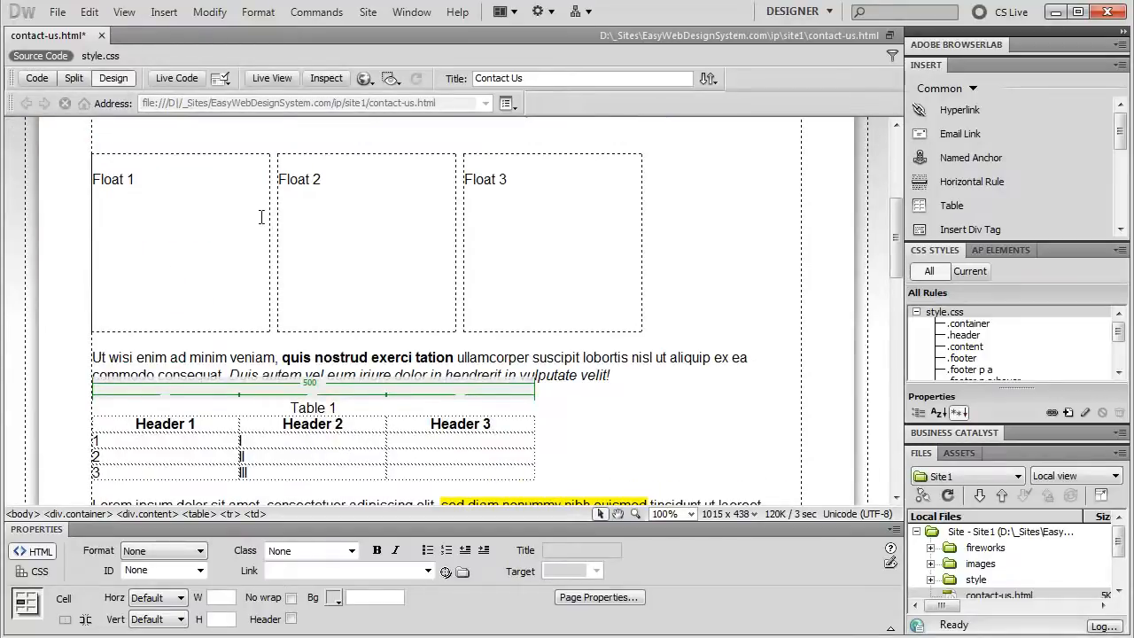
Enter a, b and c in the cells under Header 3
{"action": "left_click", "coordinate": [408, 440]}
{"action": "type", "text": "a"}
{"action": "type", "text": "b"}
{"action": "left_click", "coordinate": [404, 471]}
{"action": "type", "text": "c"}
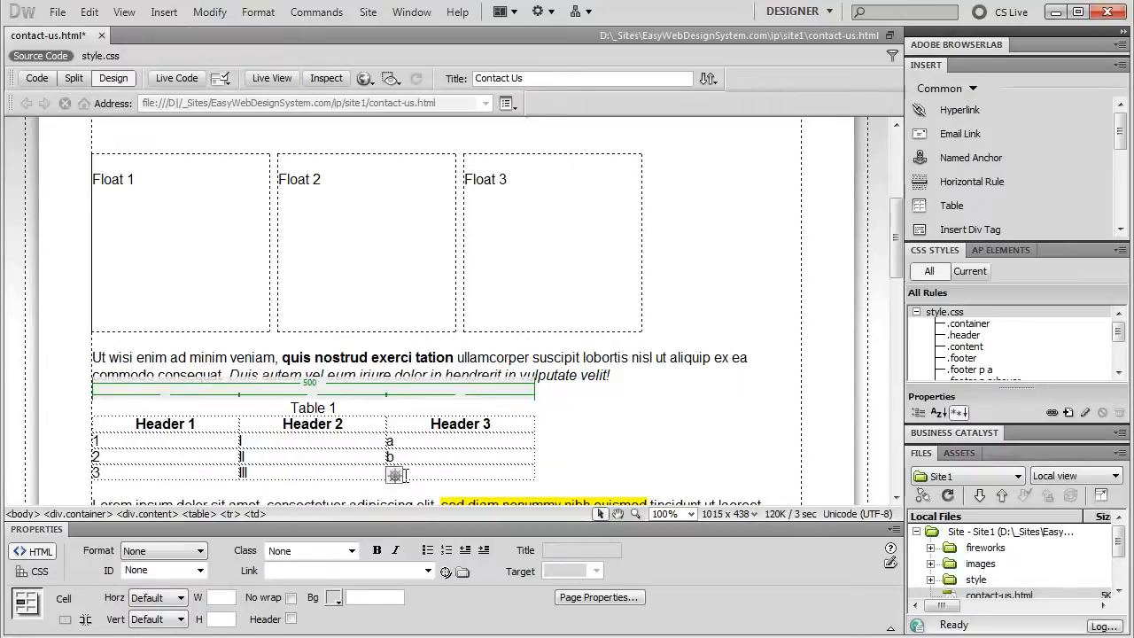
Centre the contents of all nine body cells horizontally
{"action": "left_click_drag", "start_coordinate": [223, 436], "coordinate": [429, 471]}
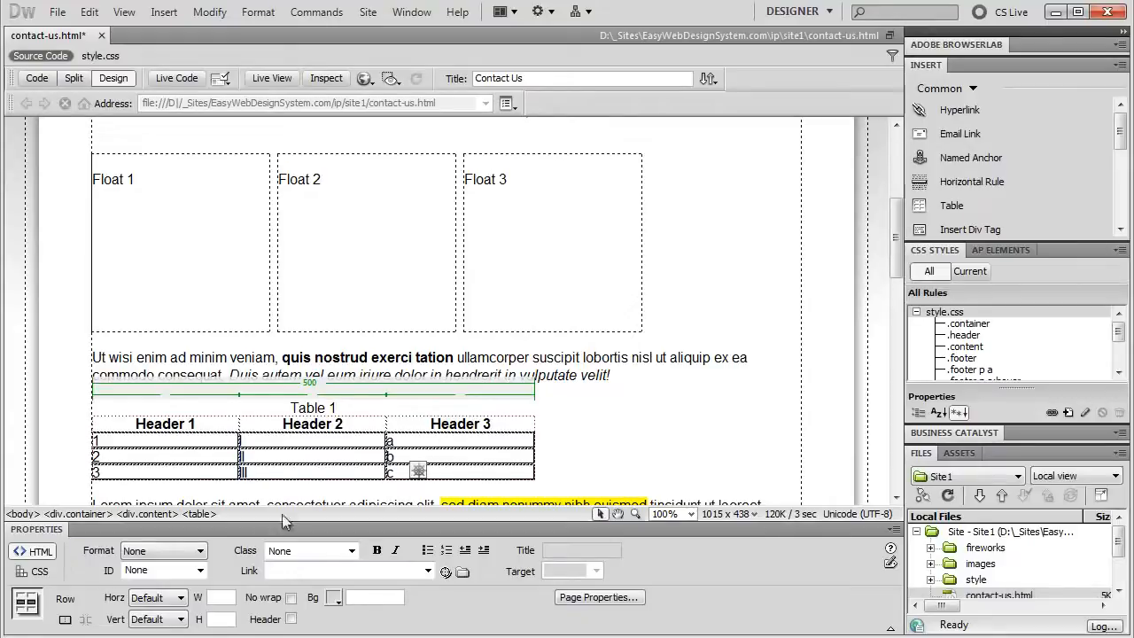
{"action": "left_click", "coordinate": [180, 601]}
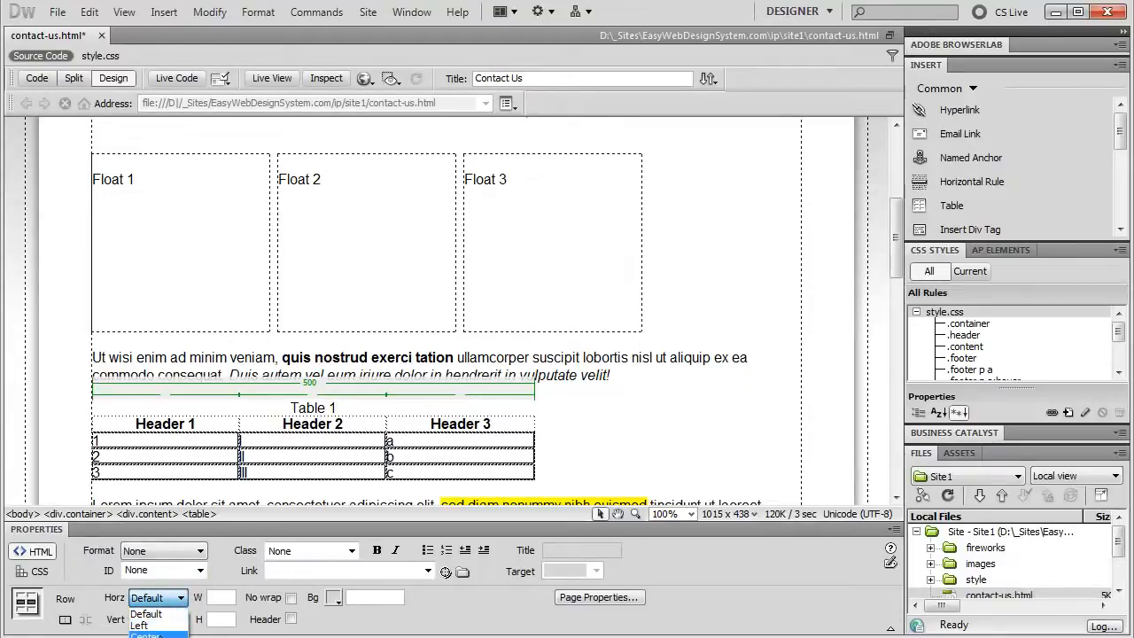
{"action": "left_click", "coordinate": [144, 630]}
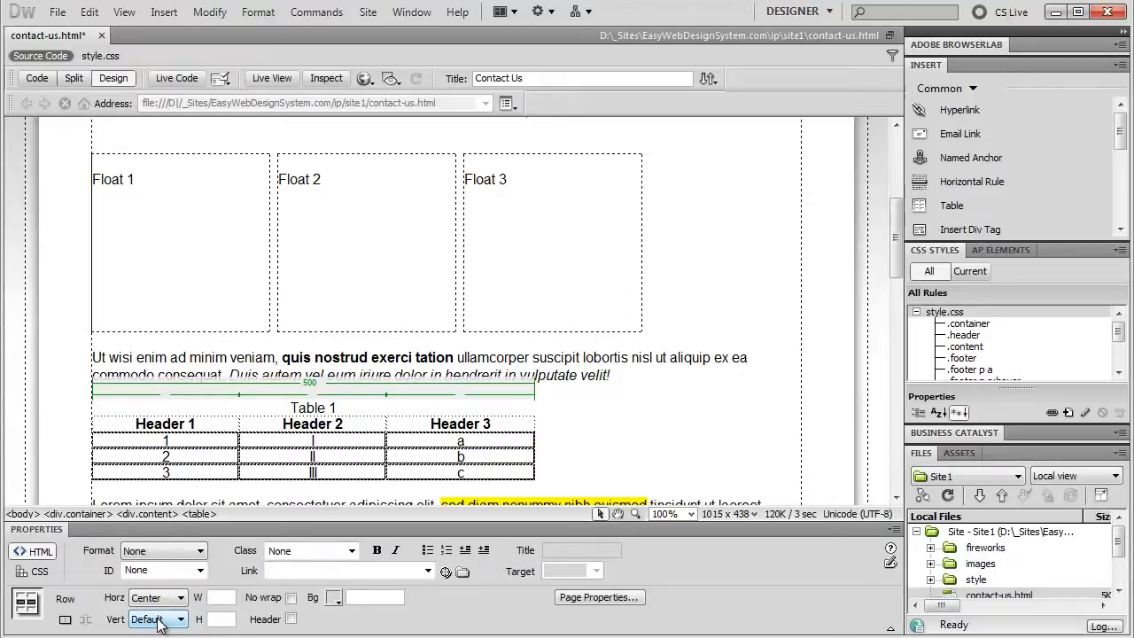
{"action": "left_click", "coordinate": [218, 620]}
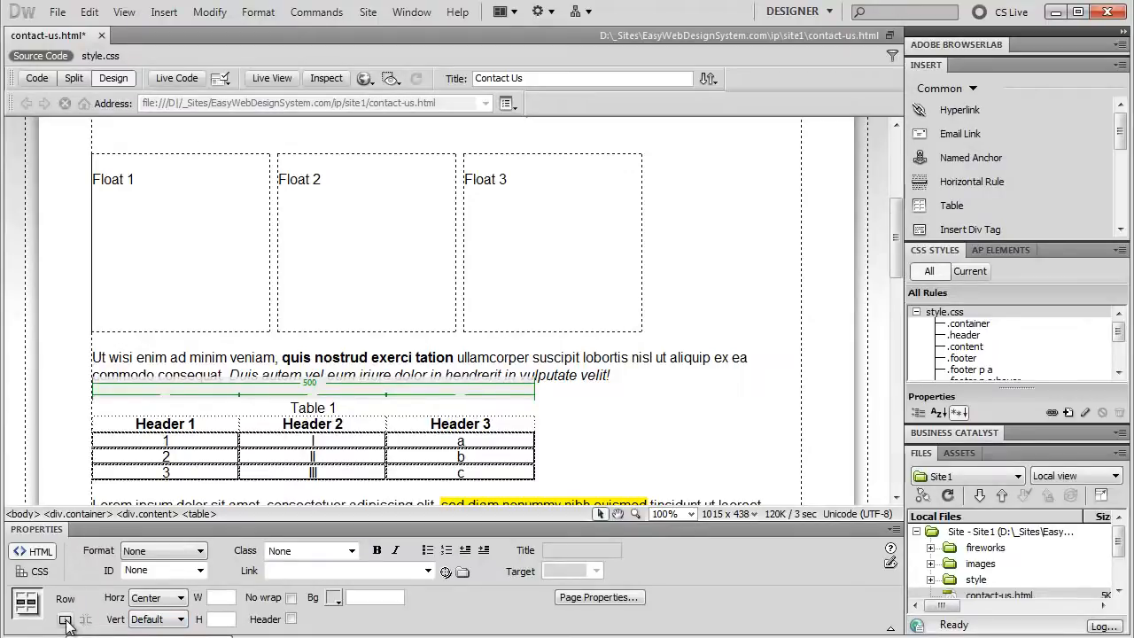
Select the whole table and set its alignment to Center
{"action": "left_click", "coordinate": [190, 444]}
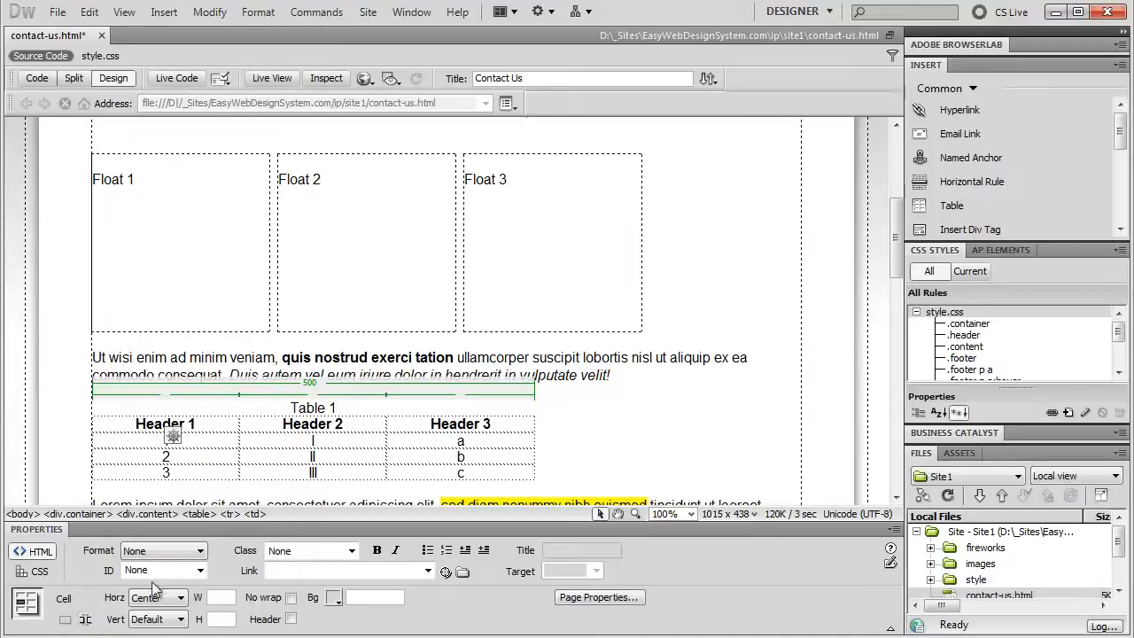
{"action": "left_click", "coordinate": [197, 513]}
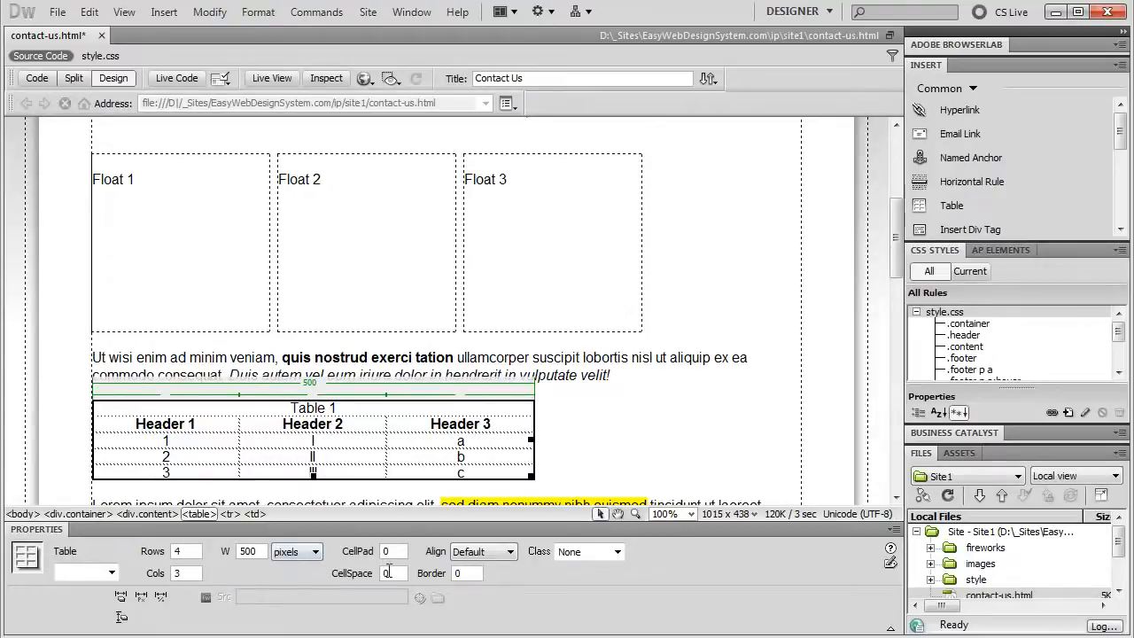
{"action": "left_click", "coordinate": [503, 553]}
{"action": "left_click", "coordinate": [486, 592]}
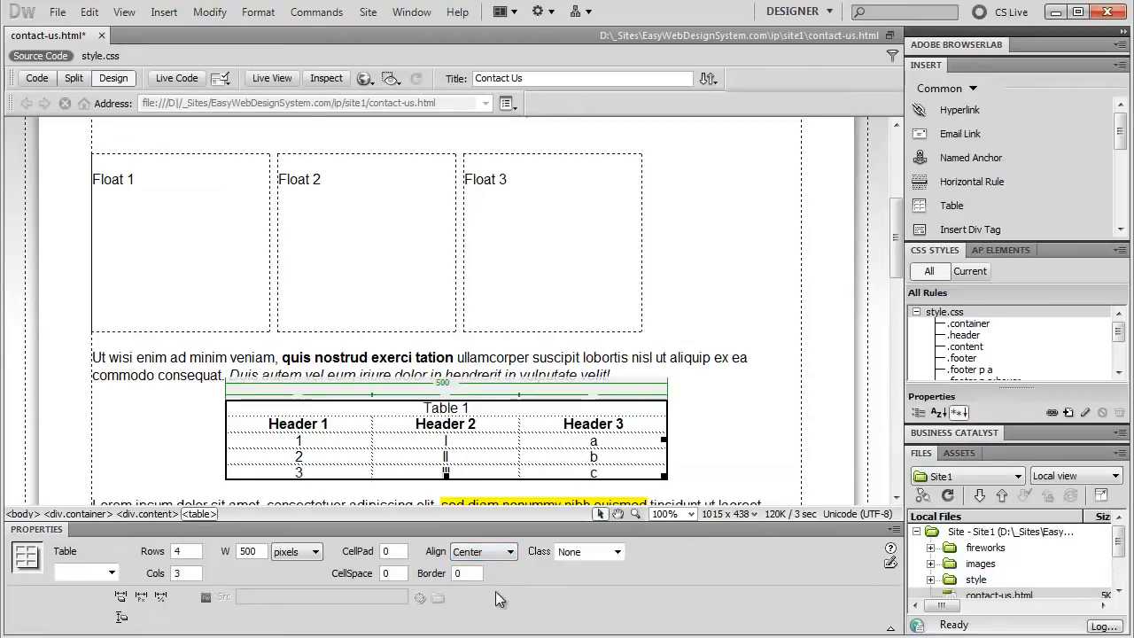
Leave the table's class as None and check the Table ID list
{"action": "left_click", "coordinate": [603, 553]}
{"action": "left_click", "coordinate": [671, 554]}
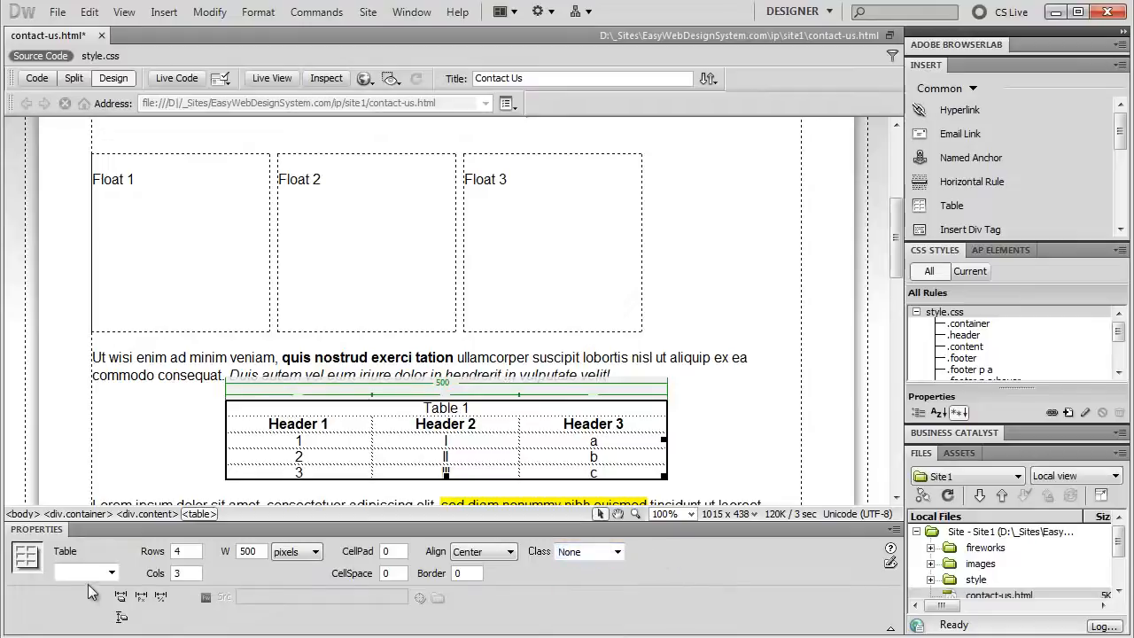
{"action": "left_click", "coordinate": [111, 573]}
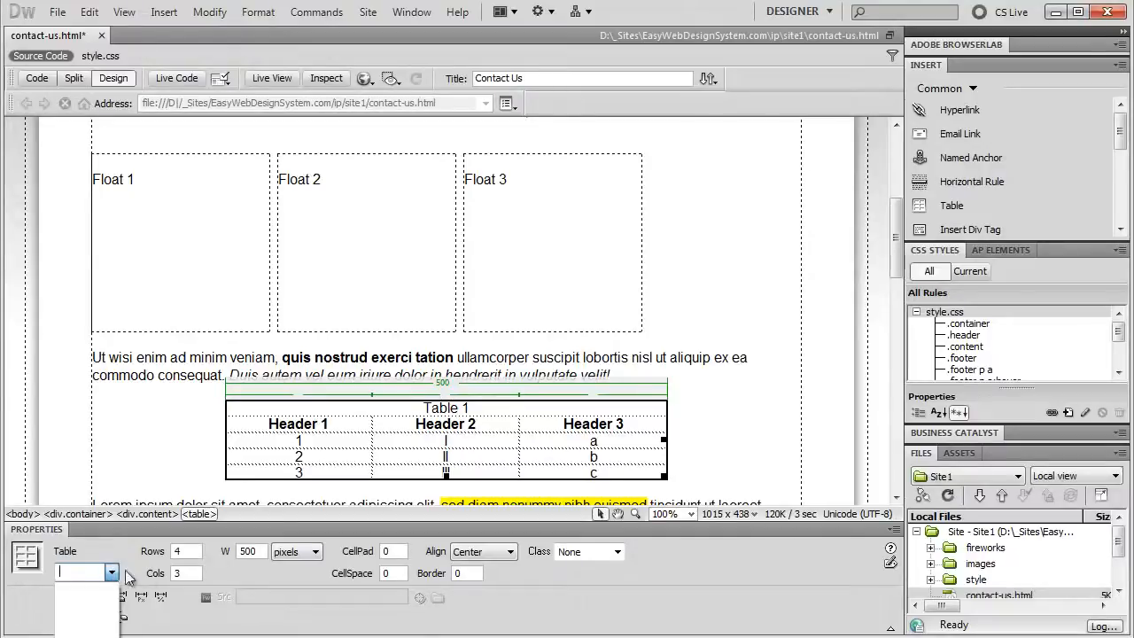
Create a new class selector rule named .tableone stored in style.css
{"action": "left_click", "coordinate": [733, 572]}
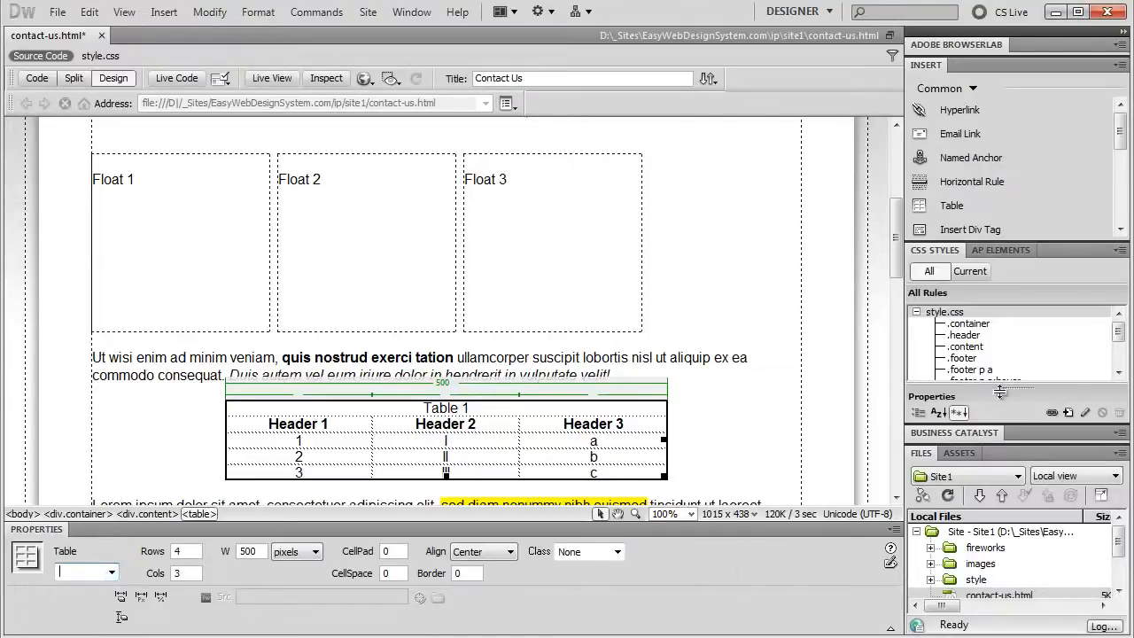
{"action": "left_click", "coordinate": [1069, 413]}
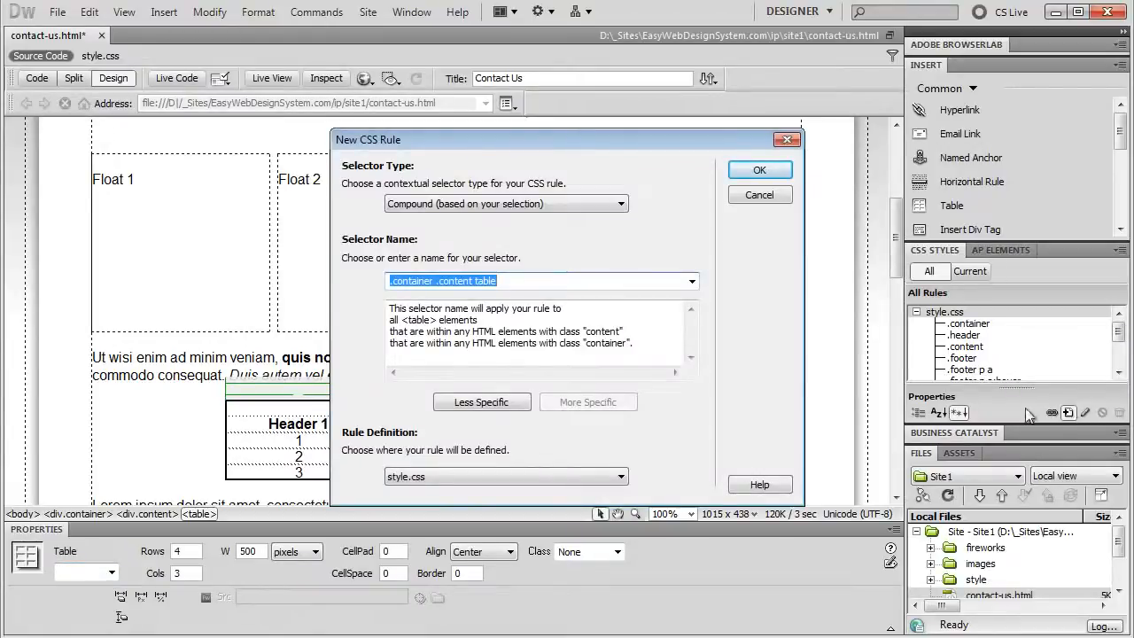
{"action": "left_click", "coordinate": [562, 207]}
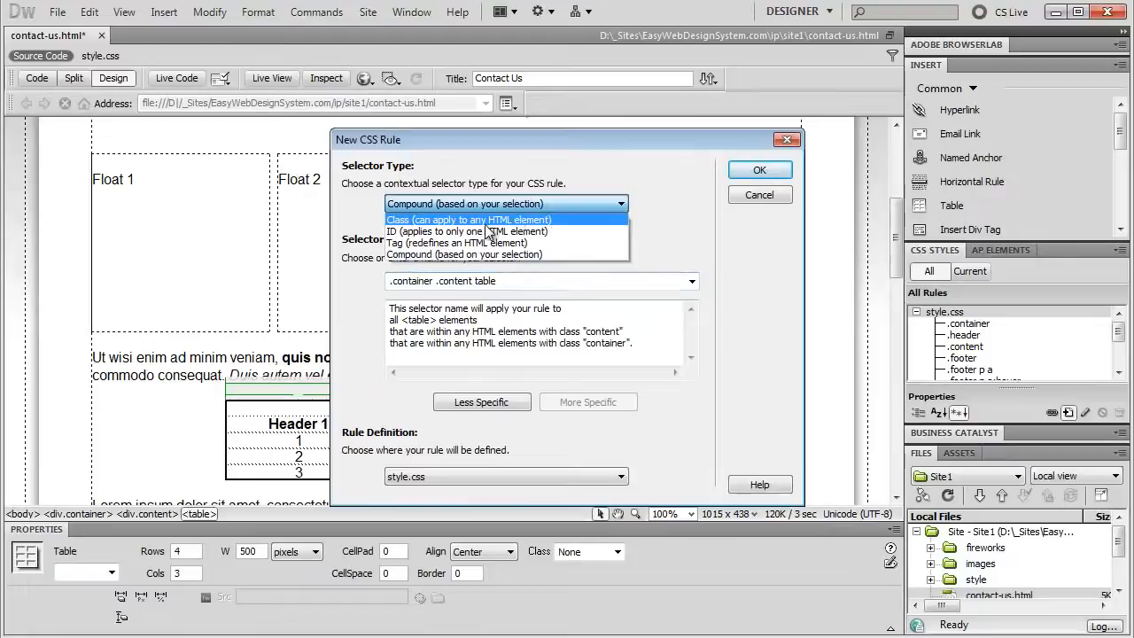
{"action": "left_click", "coordinate": [486, 221]}
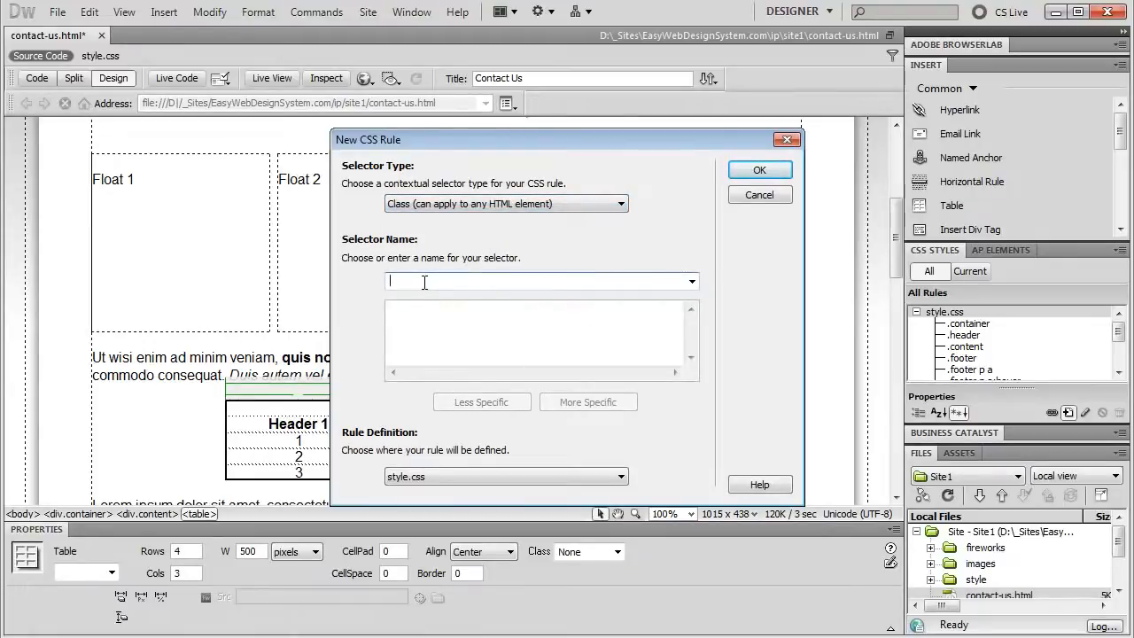
{"action": "type", "text": "."}
{"action": "type", "text": "table"}
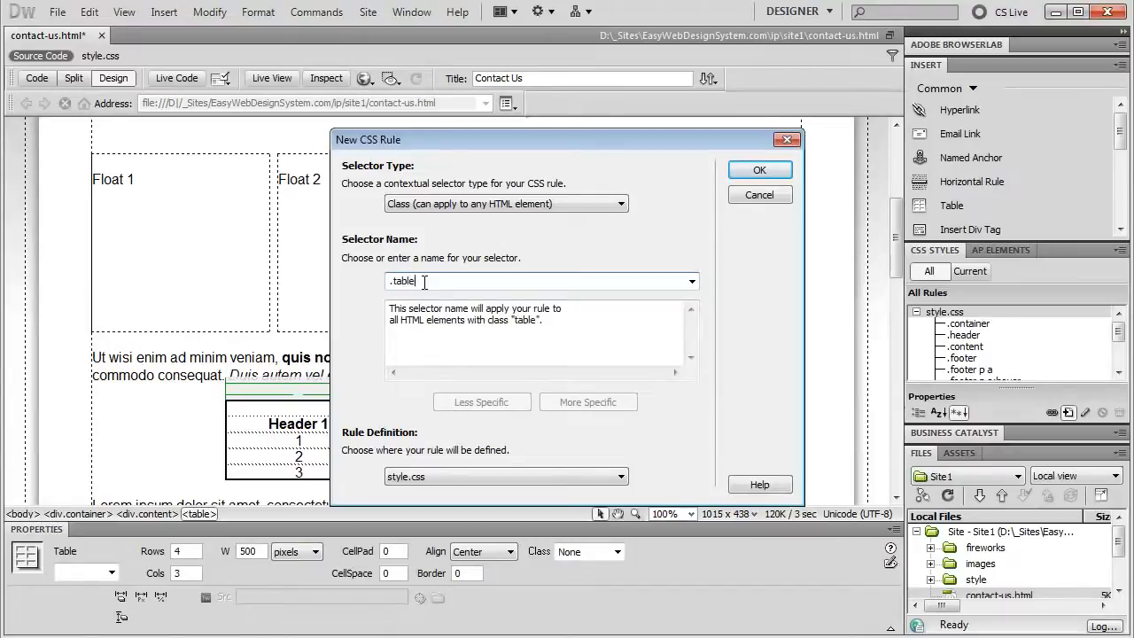
{"action": "type", "text": "one"}
{"action": "left_click", "coordinate": [759, 170]}
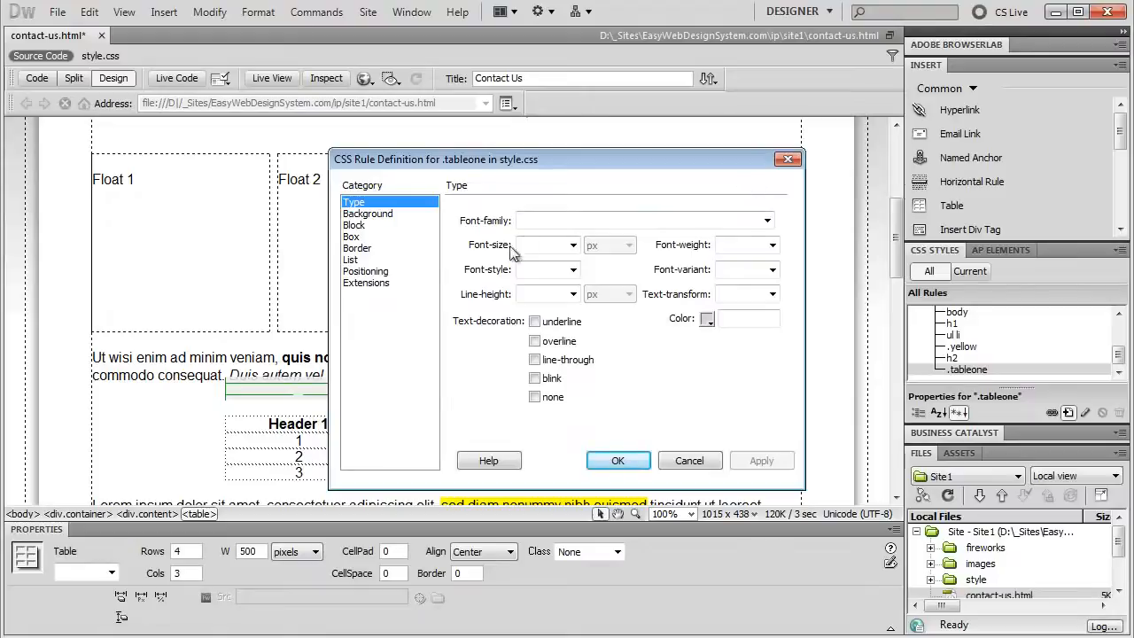
Give the .tableone rule a grey #999 background colour
{"action": "left_click", "coordinate": [366, 216]}
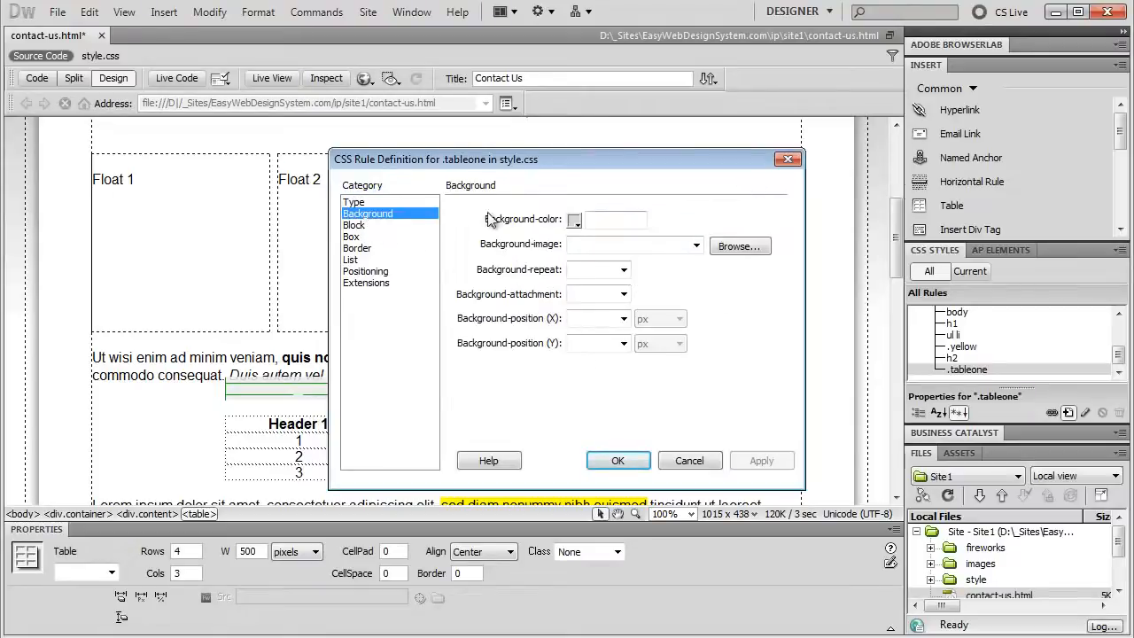
{"action": "left_click", "coordinate": [573, 220]}
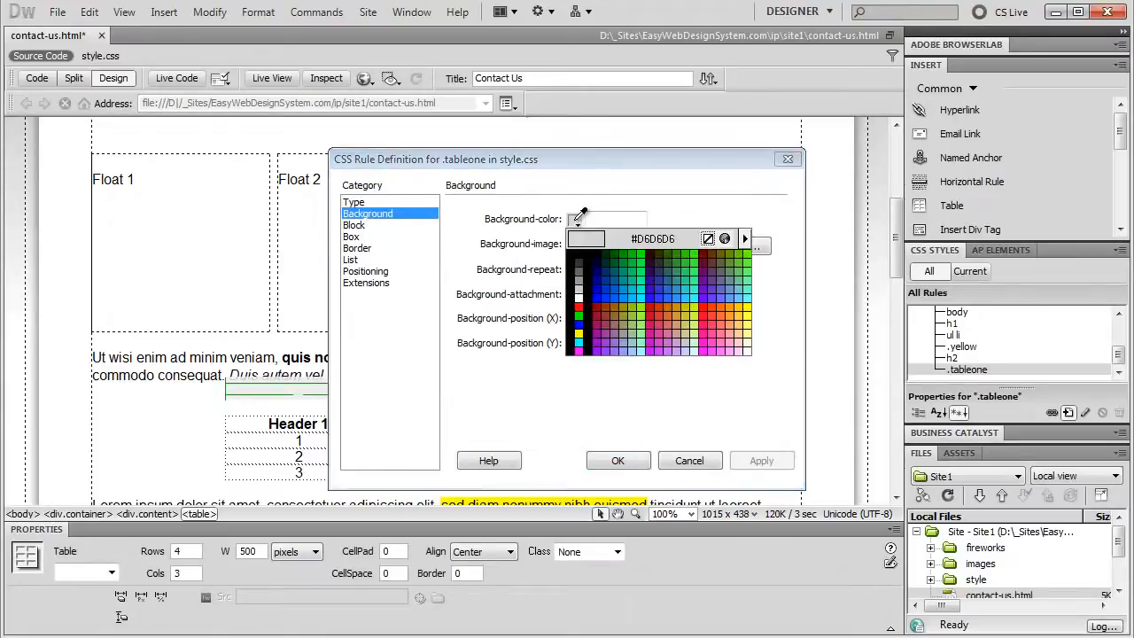
{"action": "left_click", "coordinate": [578, 282]}
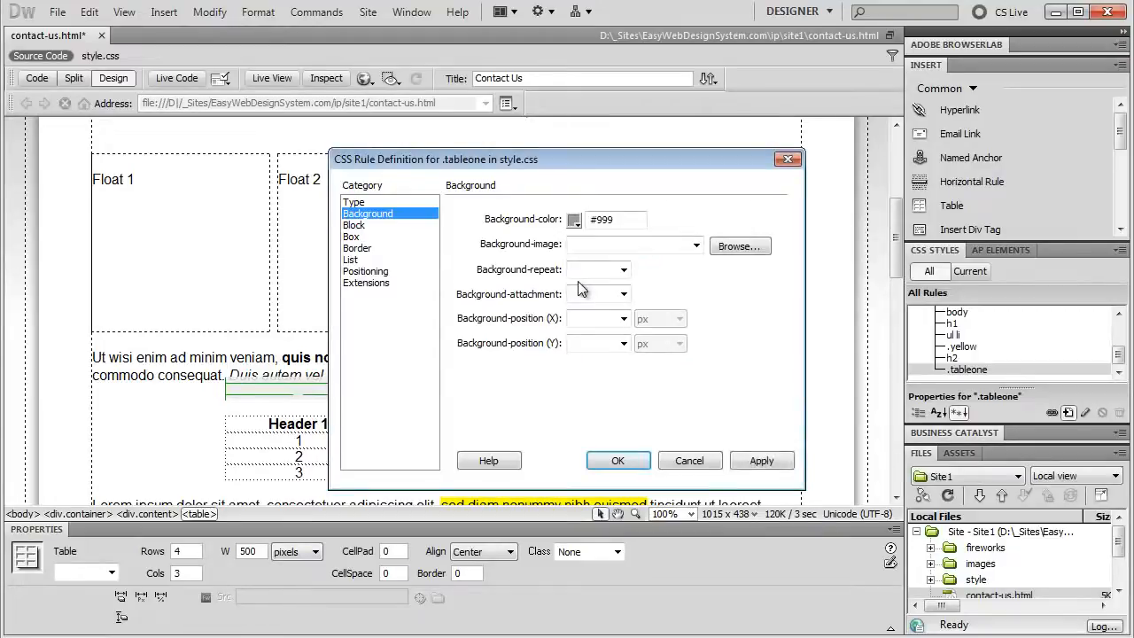
Add a solid 1 px black #000 border on all sides and save the rule
{"action": "left_click", "coordinate": [361, 249]}
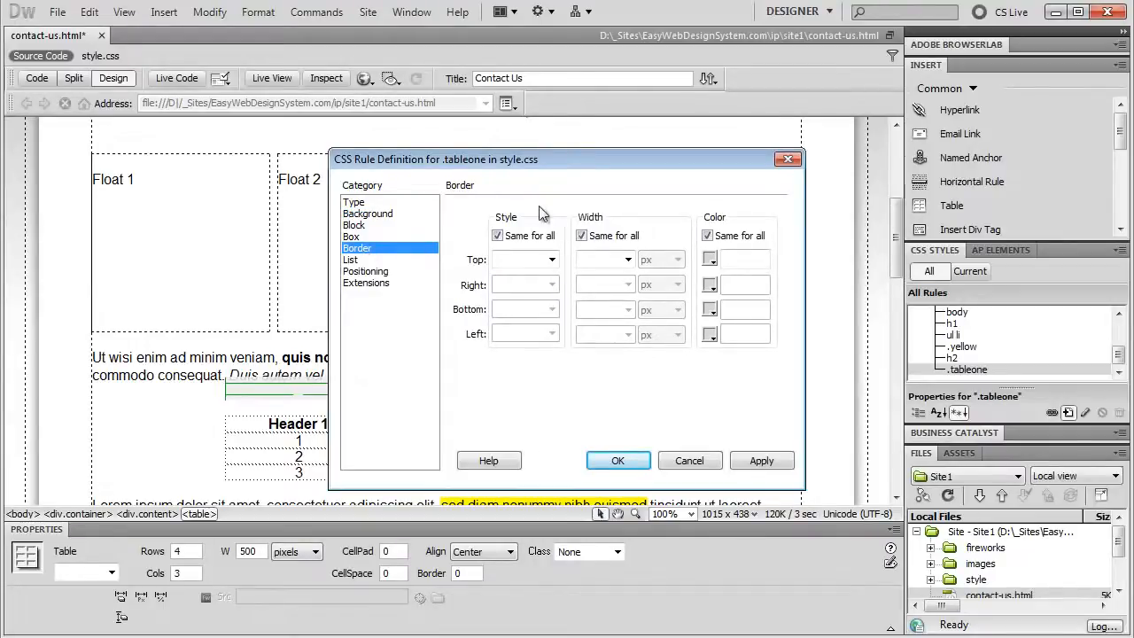
{"action": "left_click", "coordinate": [551, 259]}
{"action": "left_click", "coordinate": [529, 310]}
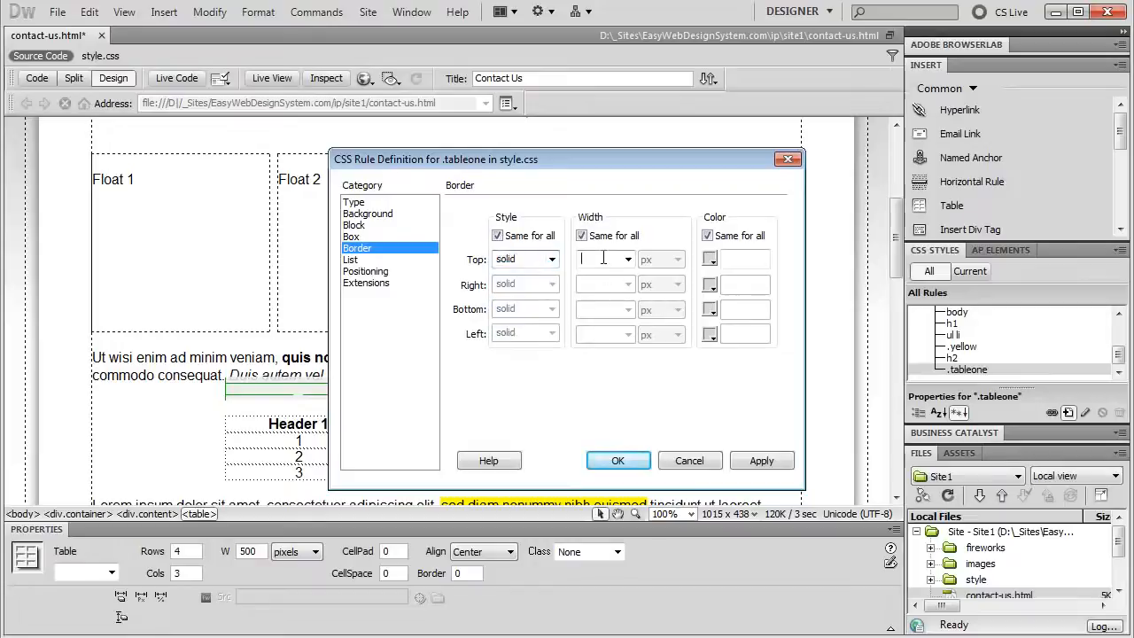
{"action": "left_click", "coordinate": [603, 259]}
{"action": "type", "text": "1"}
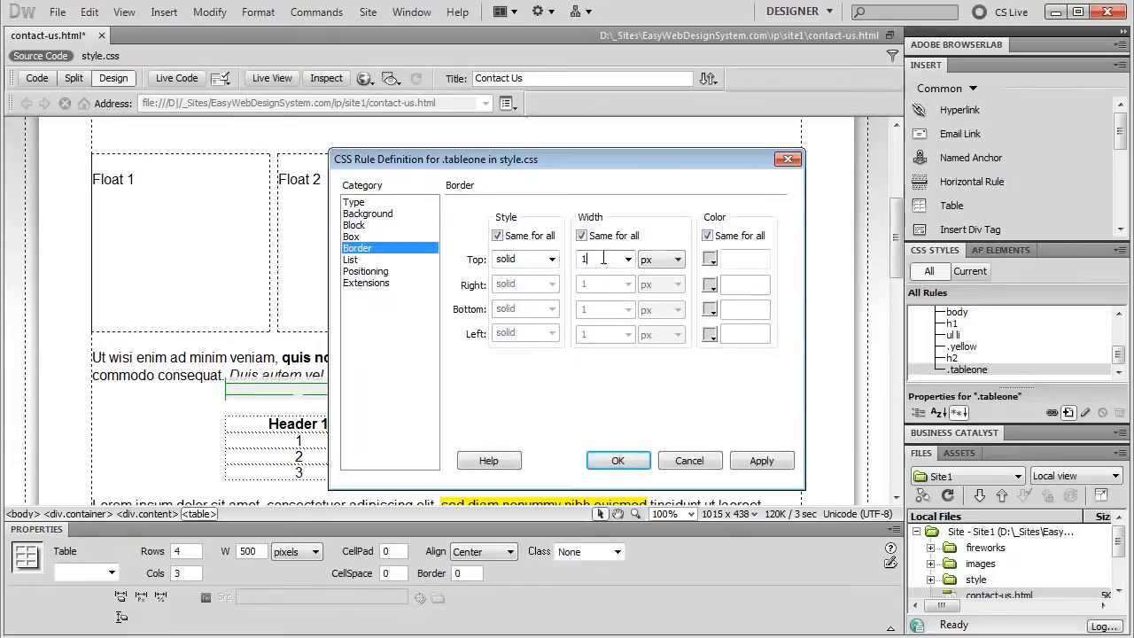
{"action": "left_click", "coordinate": [711, 259]}
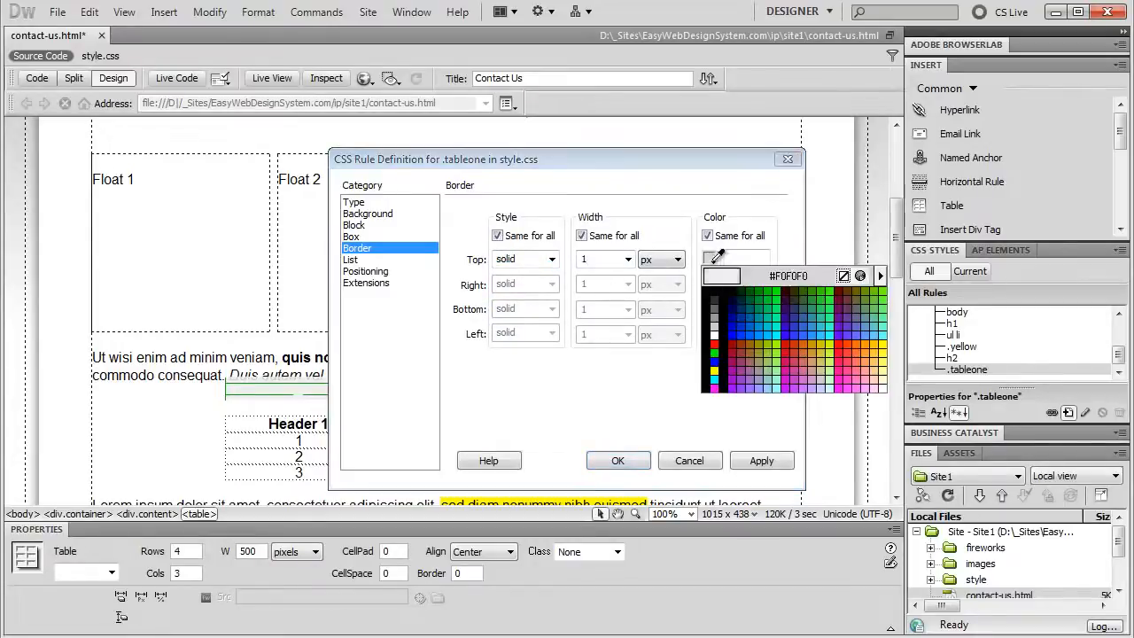
{"action": "left_click", "coordinate": [716, 299]}
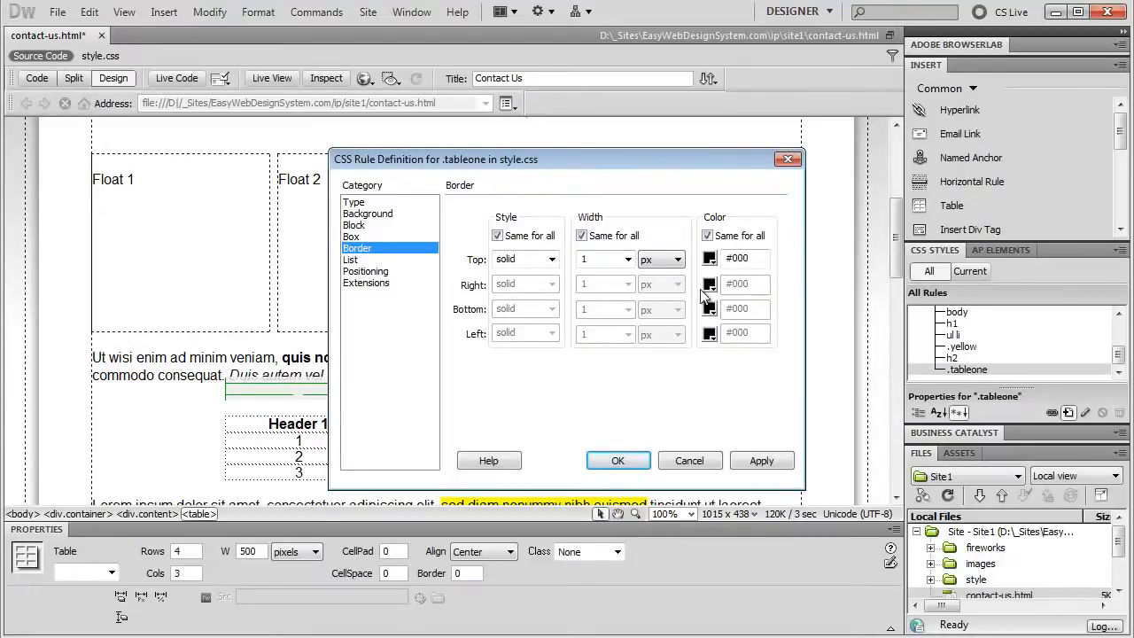
{"action": "left_click", "coordinate": [618, 461]}
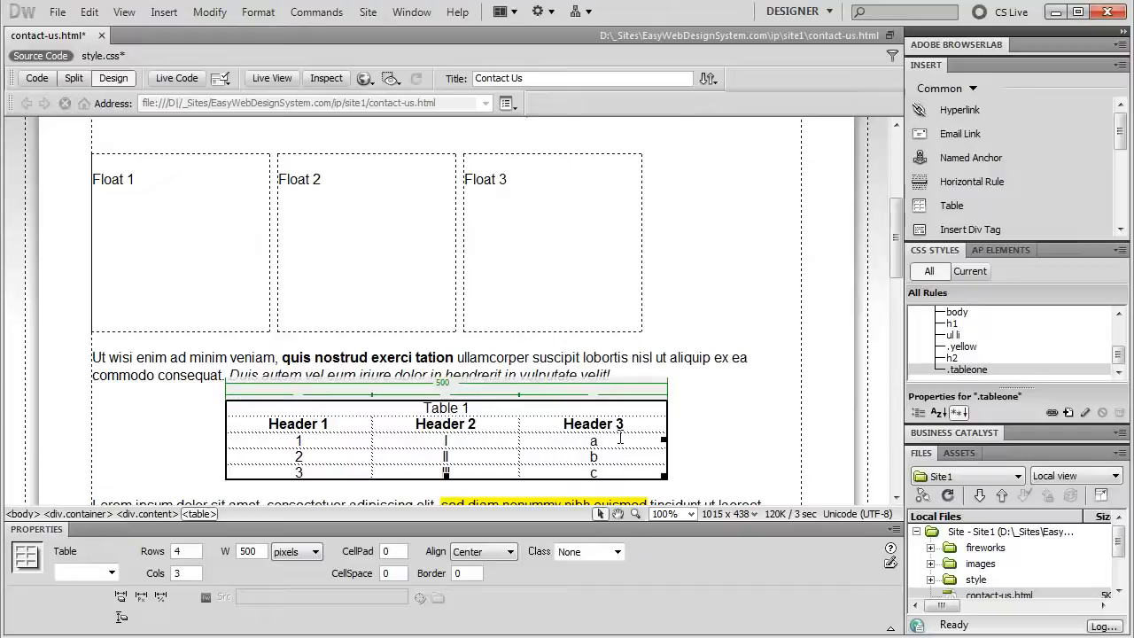
Apply the tableone class to the table, then start a new CSS rule for the header cells
{"action": "left_click", "coordinate": [336, 442]}
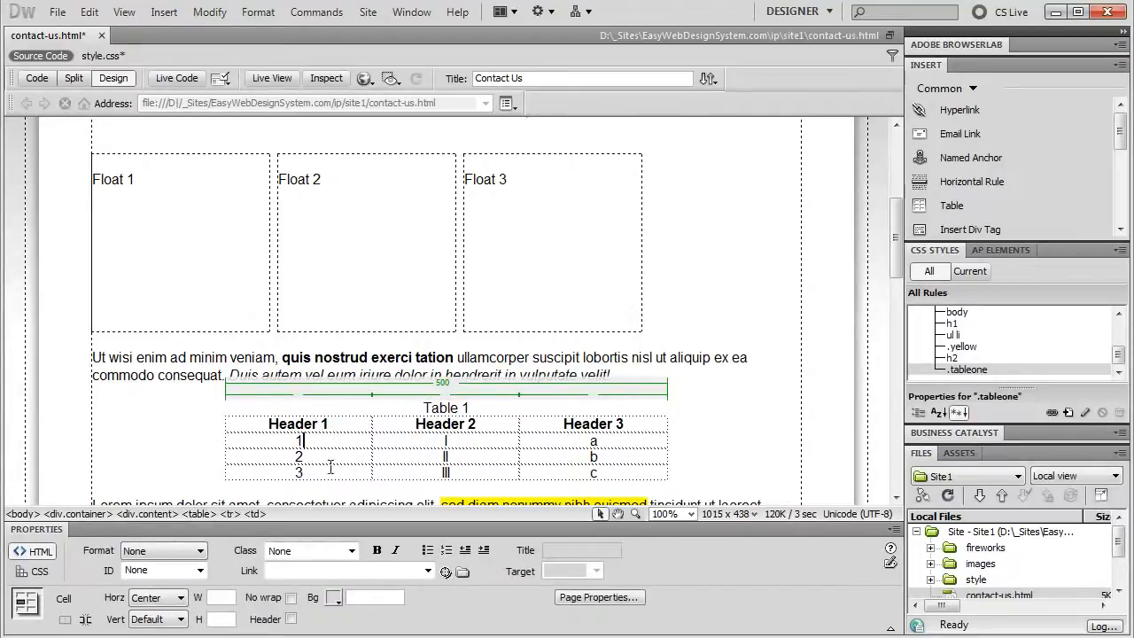
{"action": "left_click", "coordinate": [197, 514]}
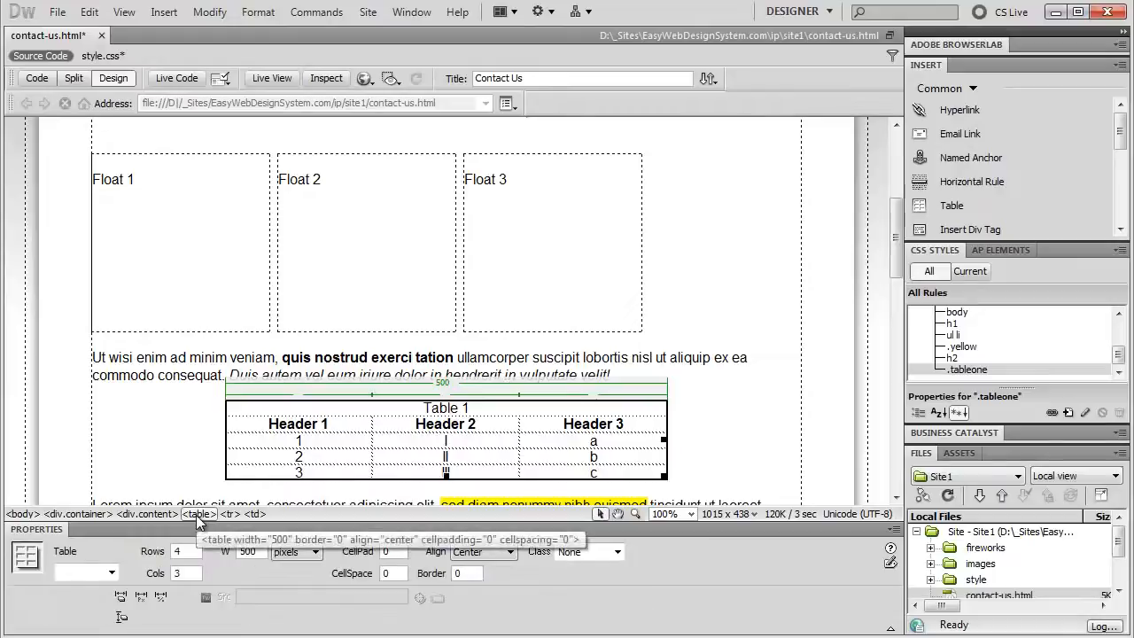
{"action": "left_click", "coordinate": [617, 552]}
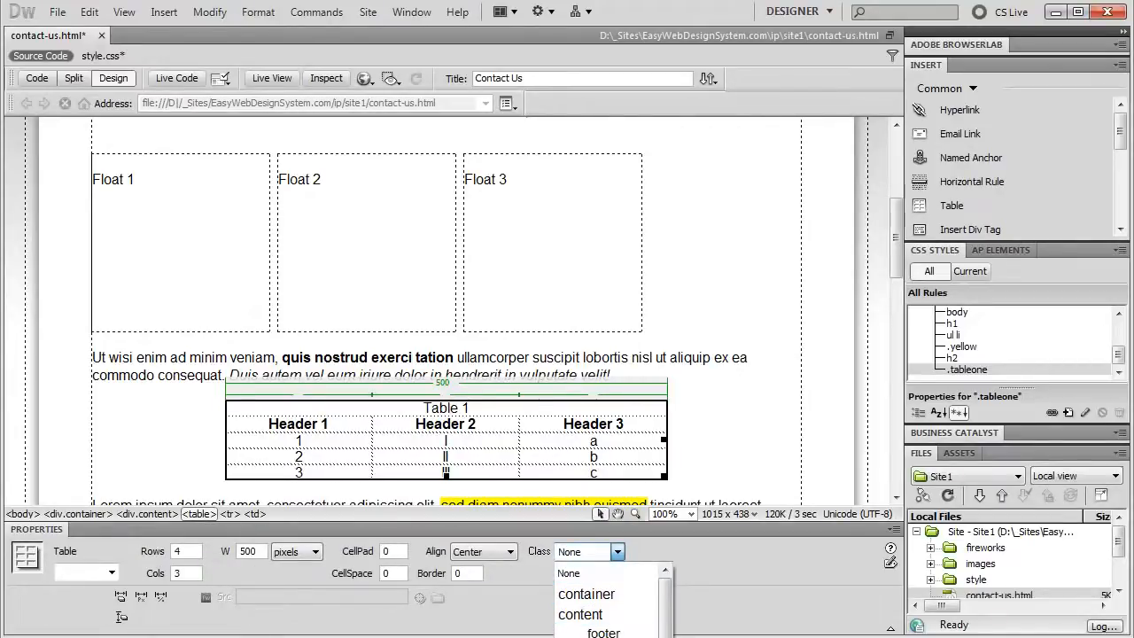
{"action": "left_click", "coordinate": [602, 635]}
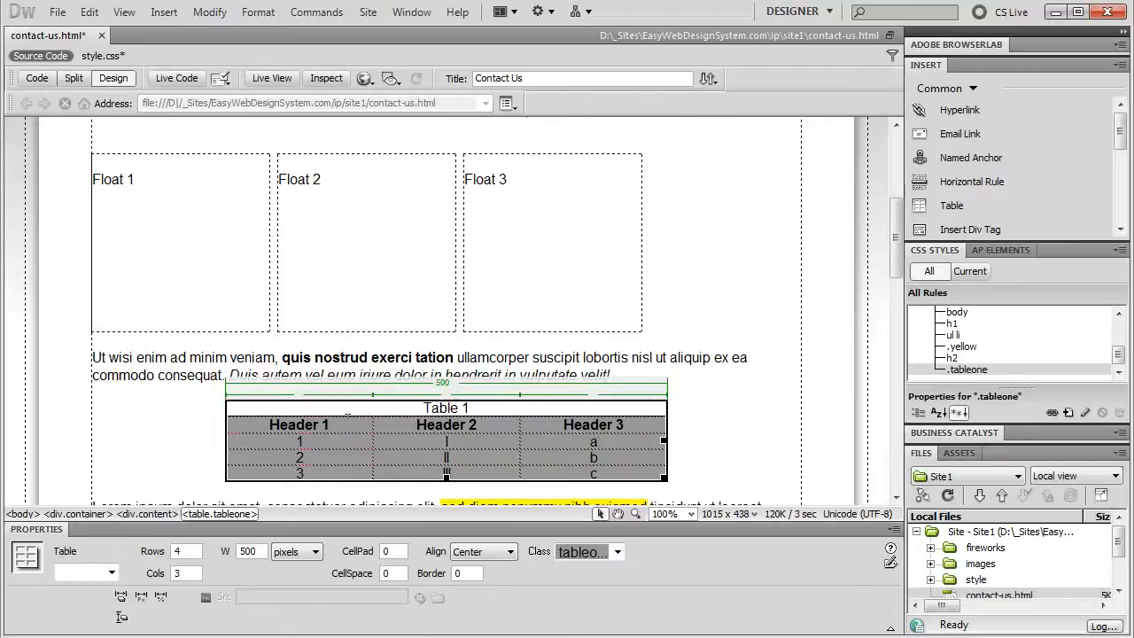
{"action": "left_click", "coordinate": [333, 425]}
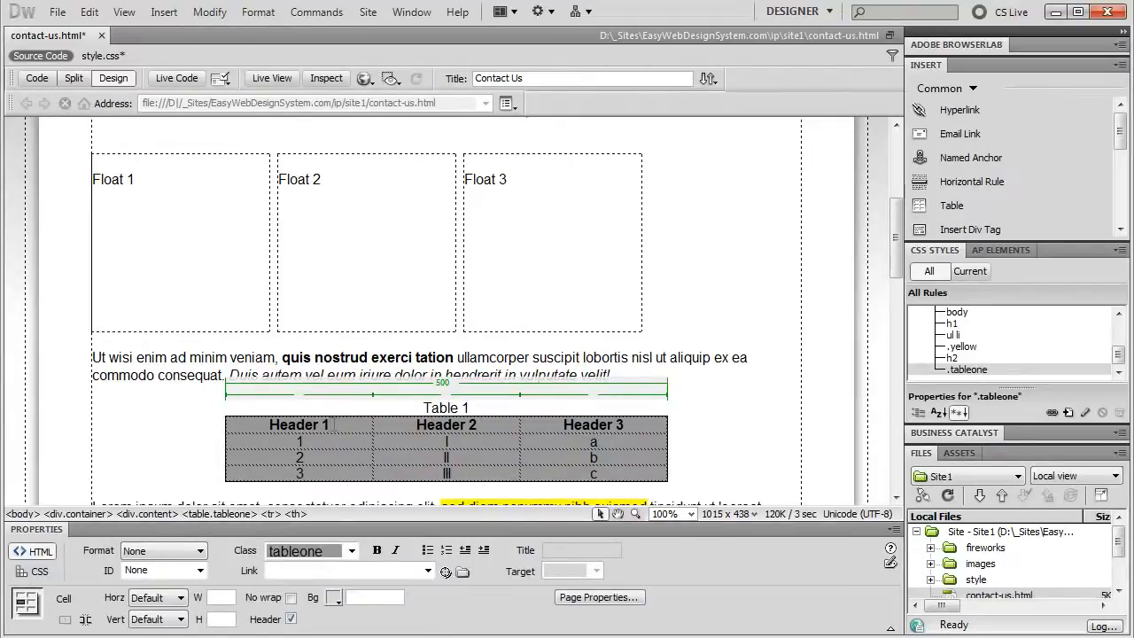
{"action": "left_click", "coordinate": [1068, 413]}
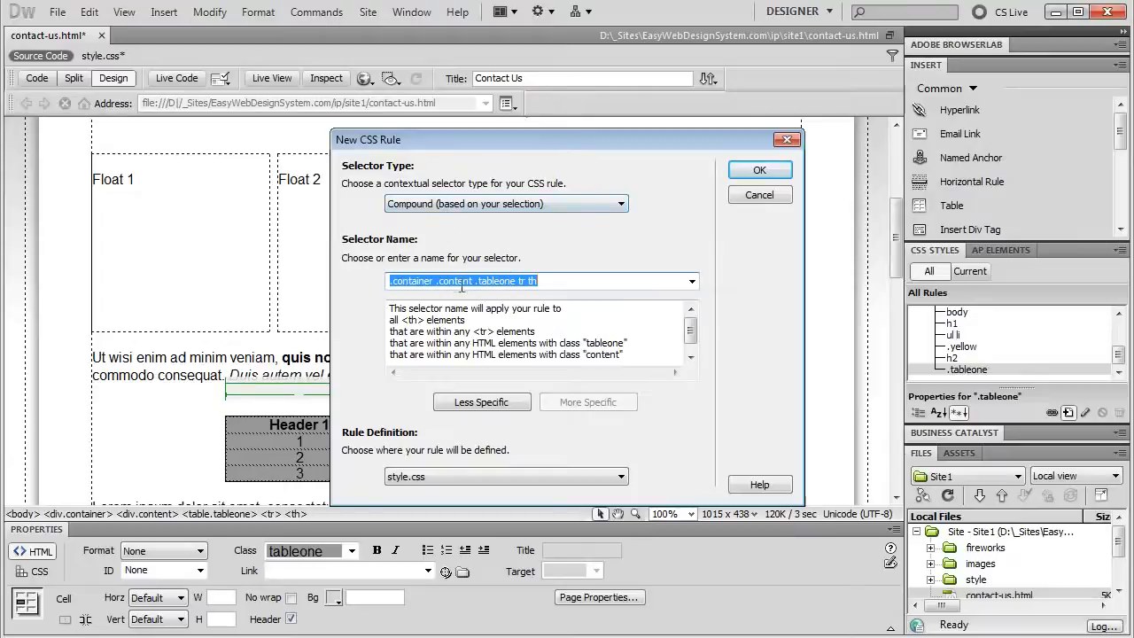
Shorten the header selector to .tableone tr th and create the rule in style.css
{"action": "left_click", "coordinate": [479, 404]}
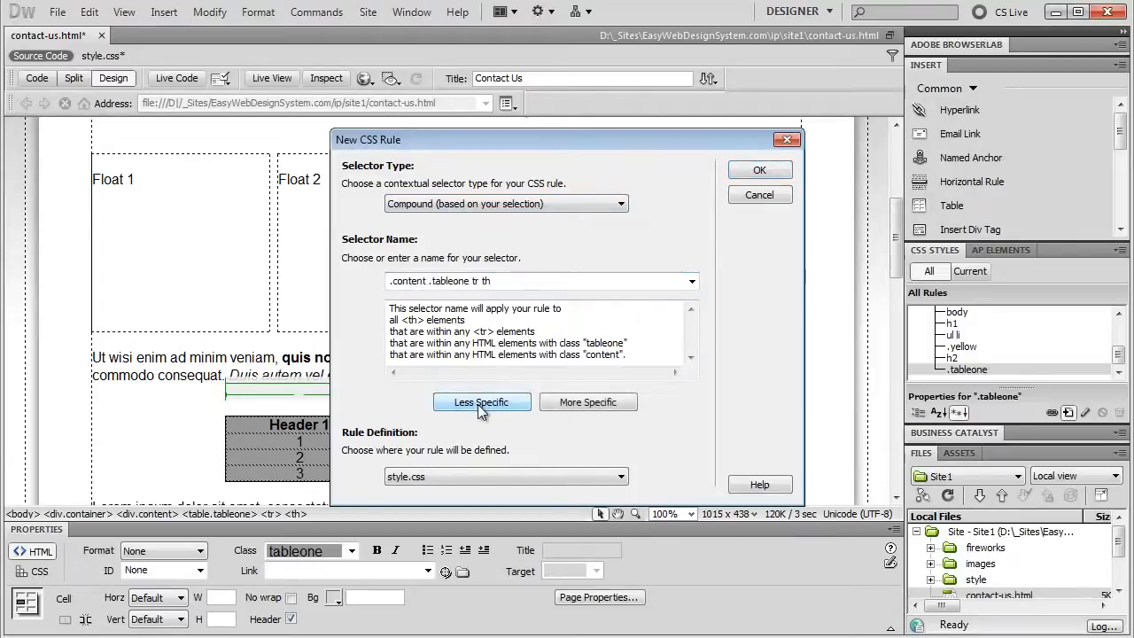
{"action": "left_click", "coordinate": [478, 404]}
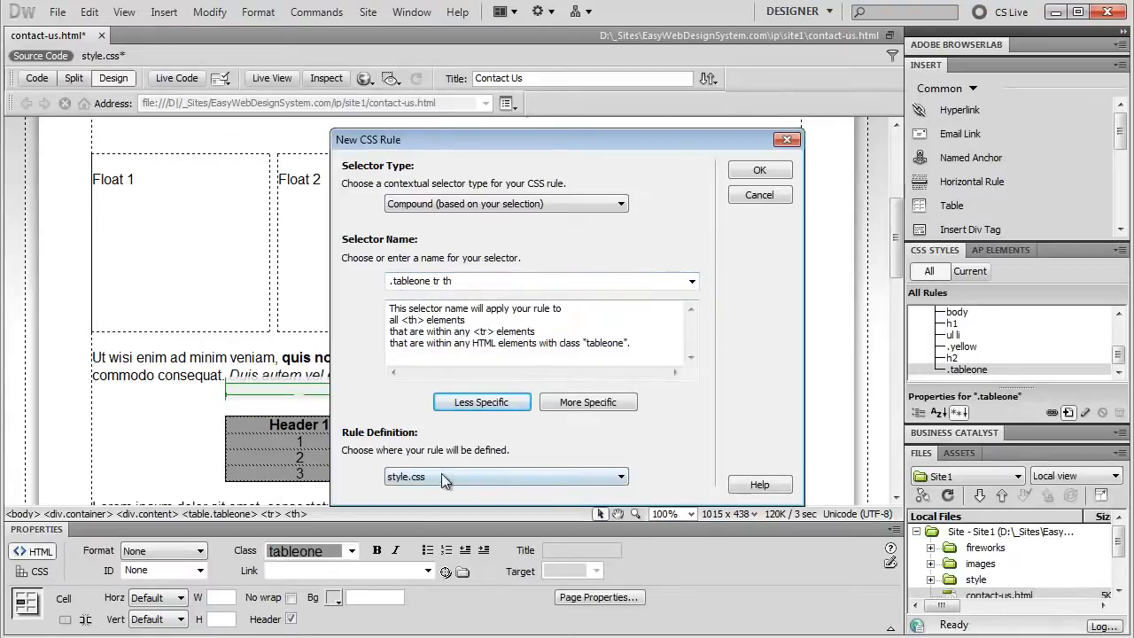
{"action": "left_click", "coordinate": [747, 173]}
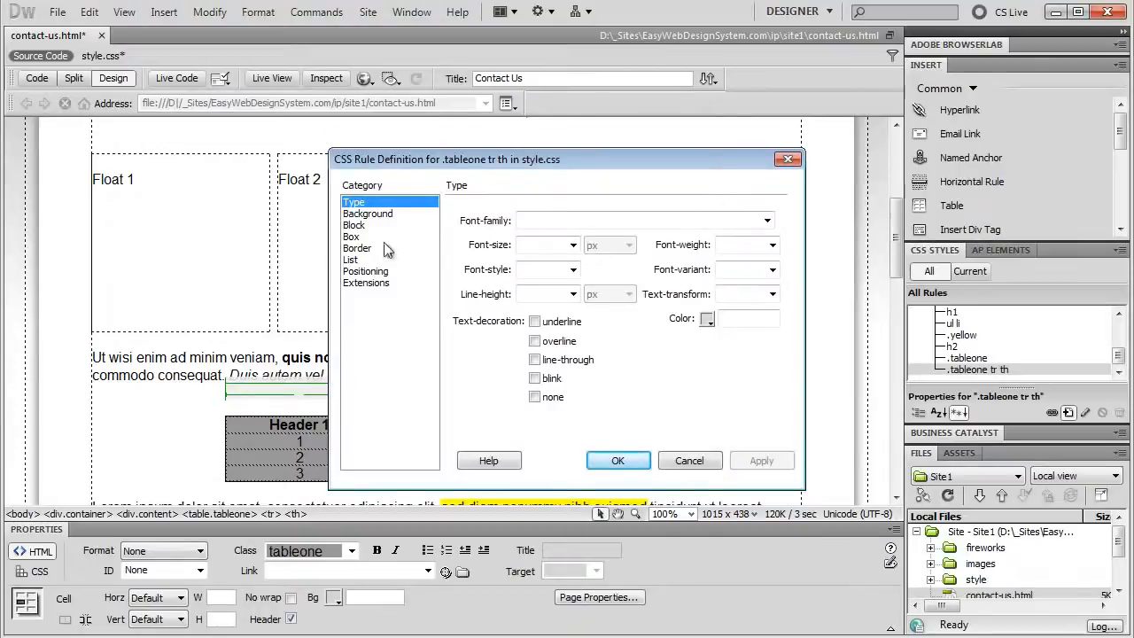
Give the header cells a #666 grey background and white #FFF text
{"action": "left_click", "coordinate": [367, 214]}
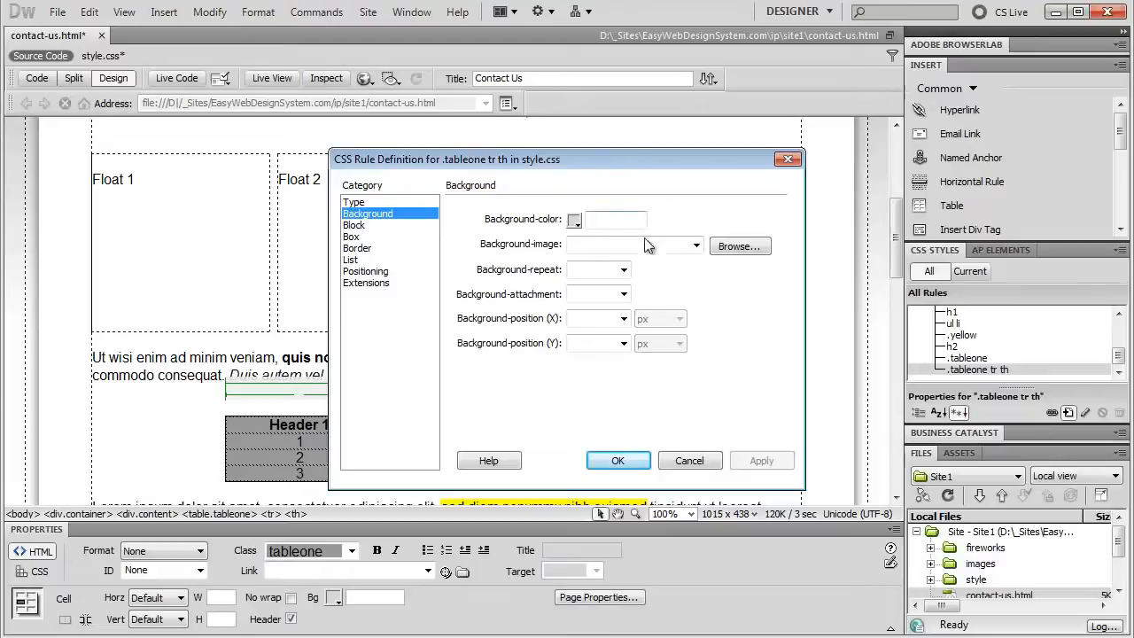
{"action": "left_click", "coordinate": [574, 221]}
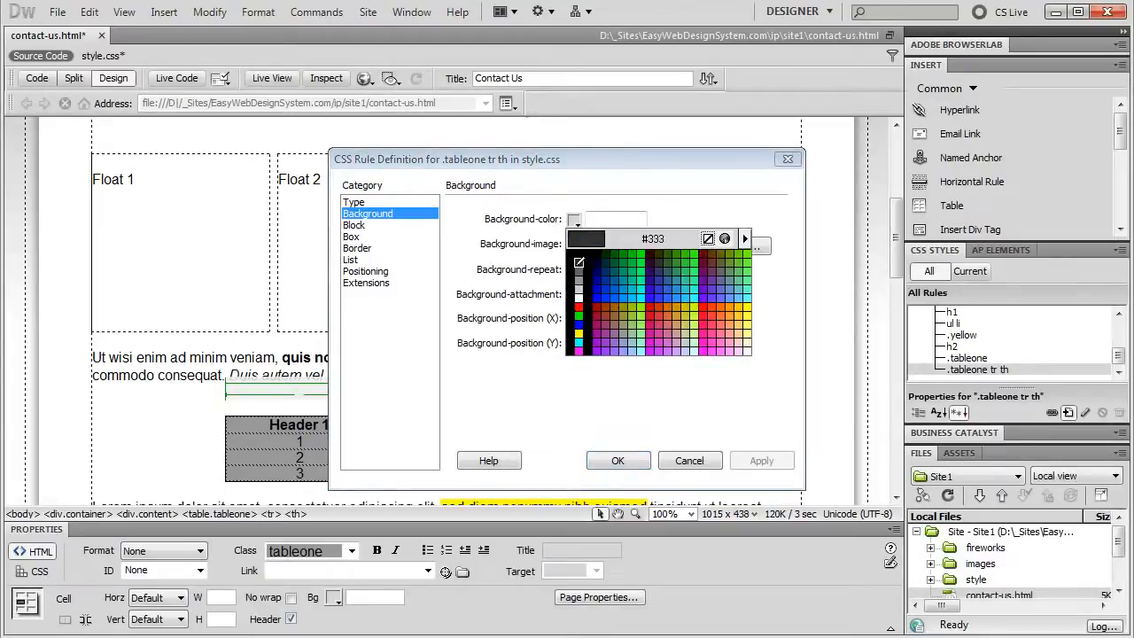
{"action": "left_click", "coordinate": [579, 271]}
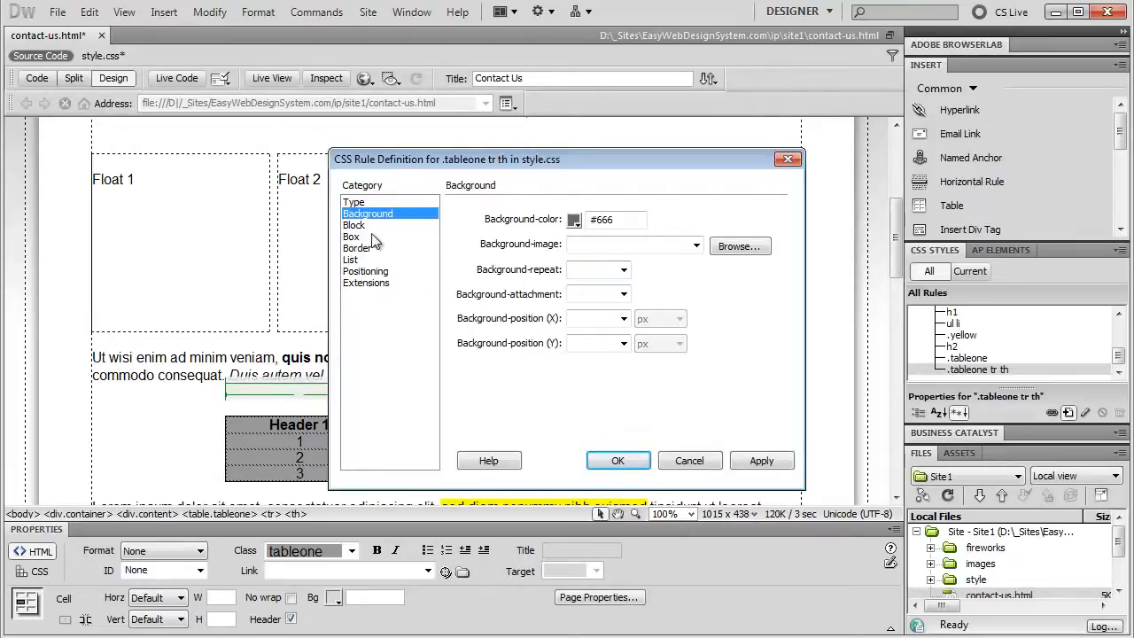
{"action": "left_click", "coordinate": [361, 204]}
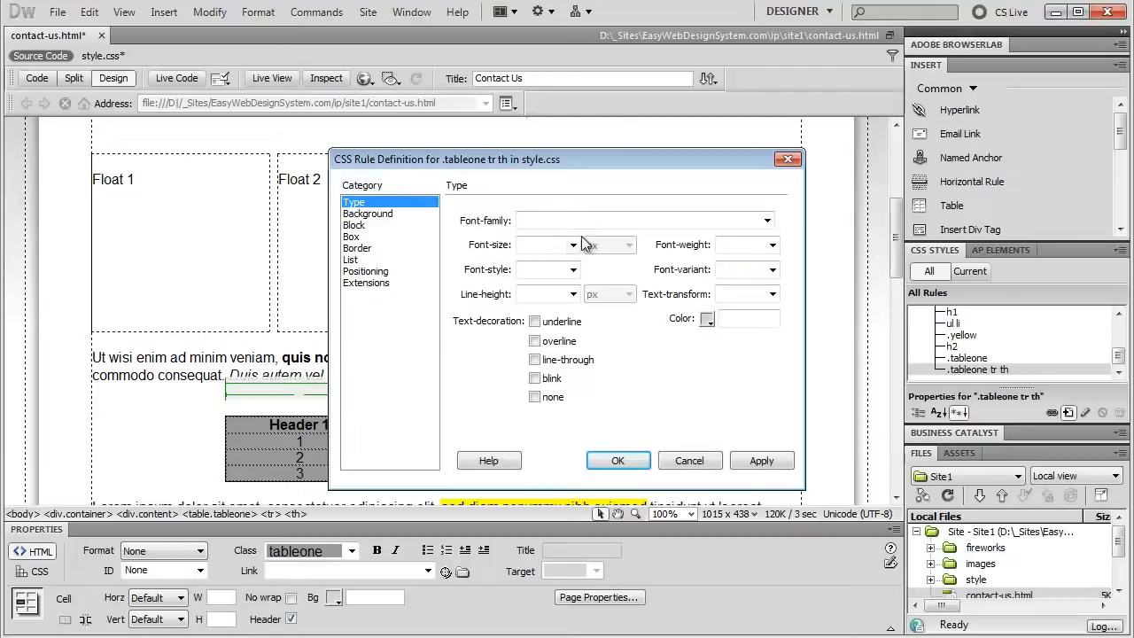
{"action": "left_click", "coordinate": [706, 319]}
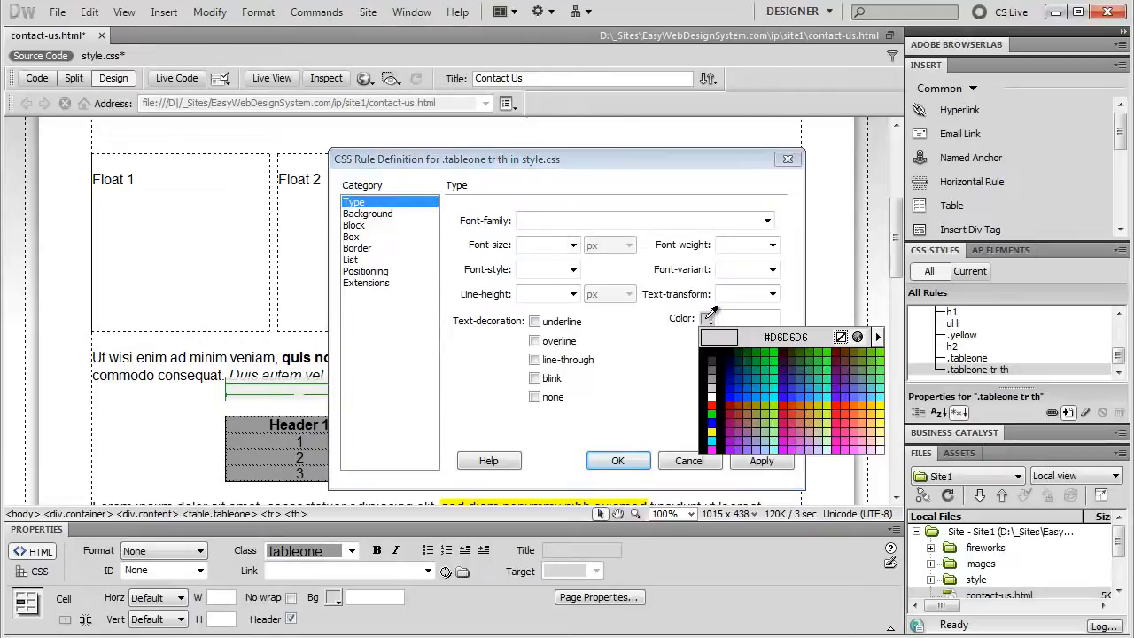
{"action": "left_click", "coordinate": [711, 398]}
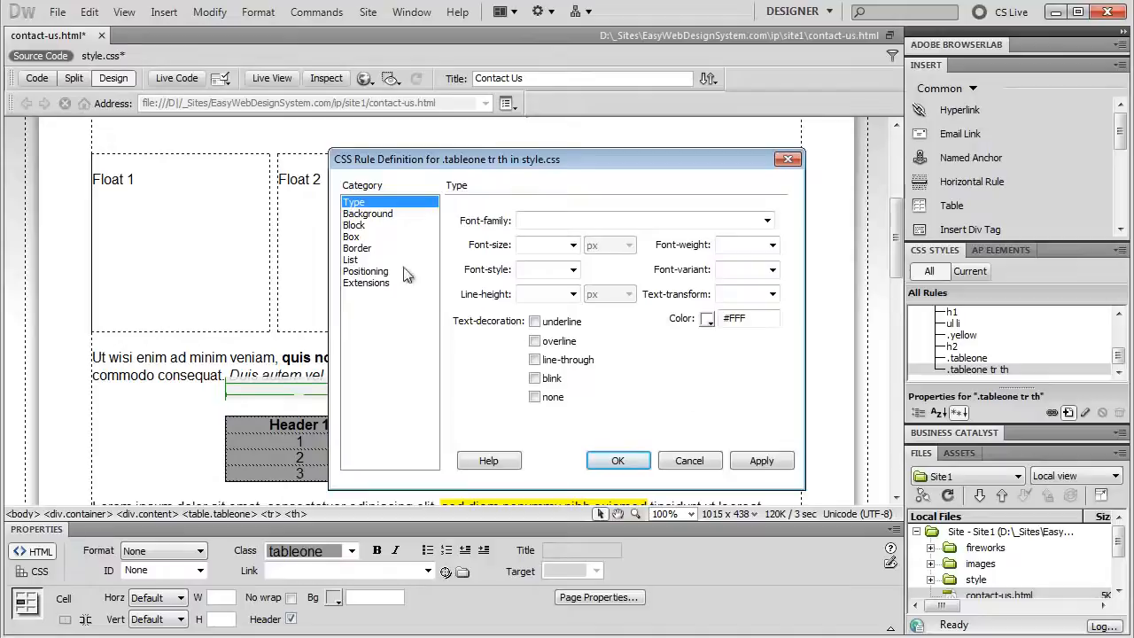
Add a 1px solid #000 border to the header cells and save the .tableone tr th rule
{"action": "left_click", "coordinate": [365, 250]}
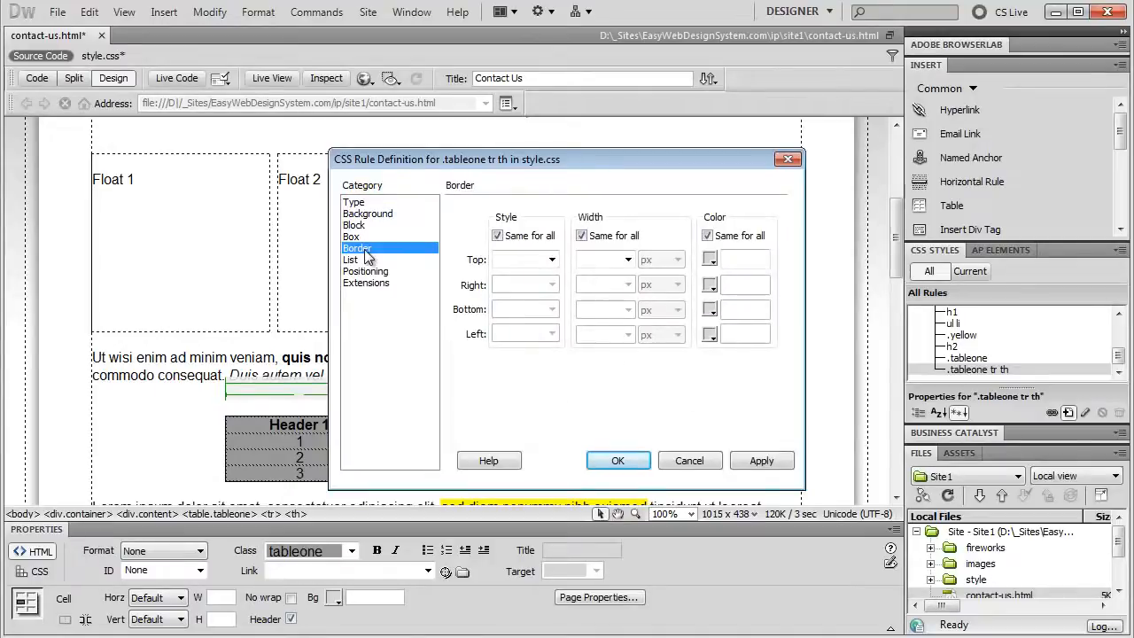
{"action": "left_click", "coordinate": [551, 258]}
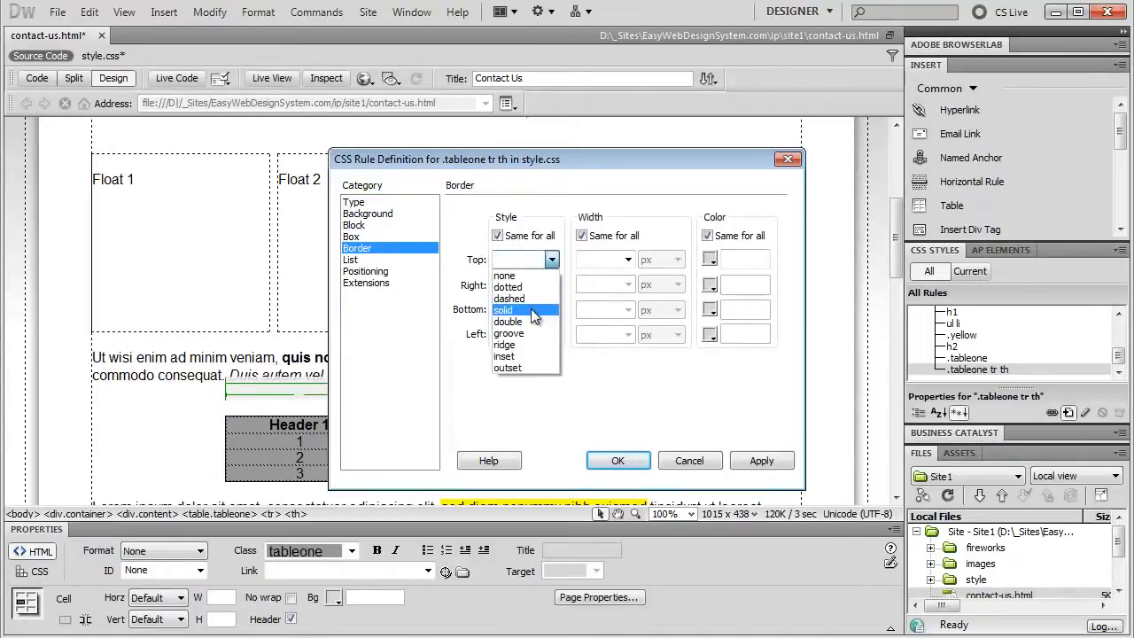
{"action": "left_click", "coordinate": [537, 310]}
{"action": "left_click", "coordinate": [595, 258]}
{"action": "type", "text": "1"}
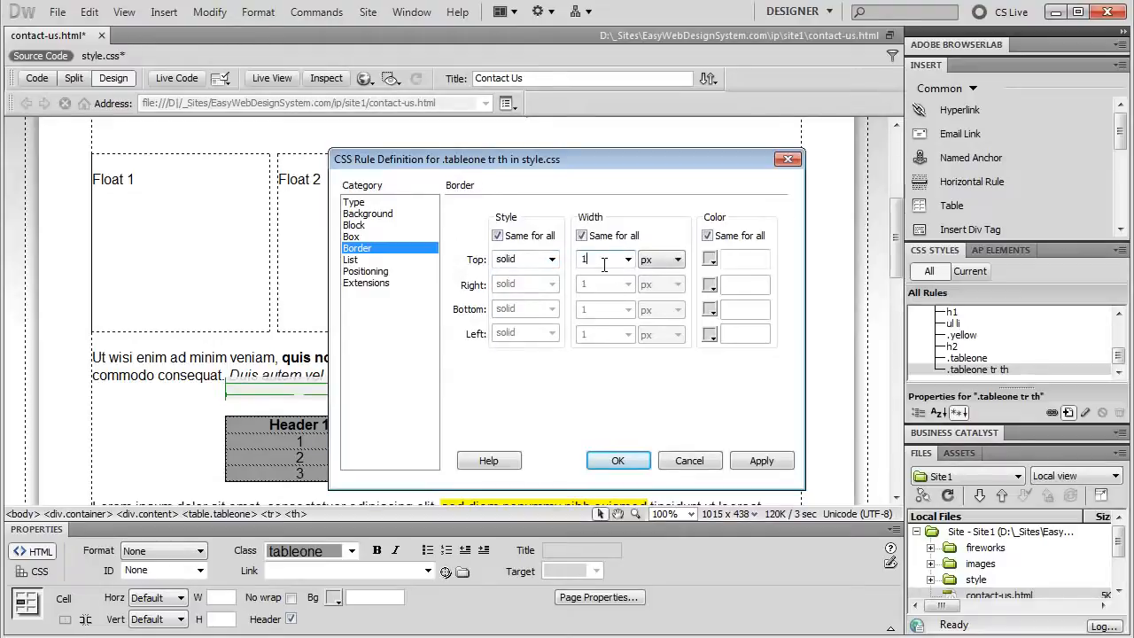
{"action": "left_click", "coordinate": [710, 259]}
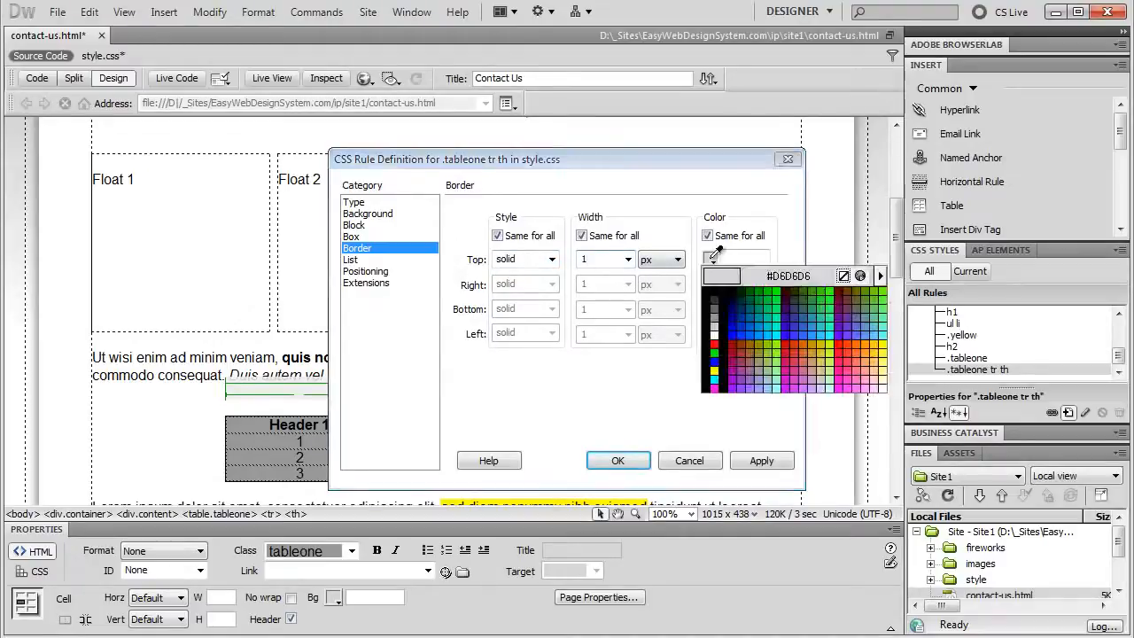
{"action": "left_click", "coordinate": [715, 291]}
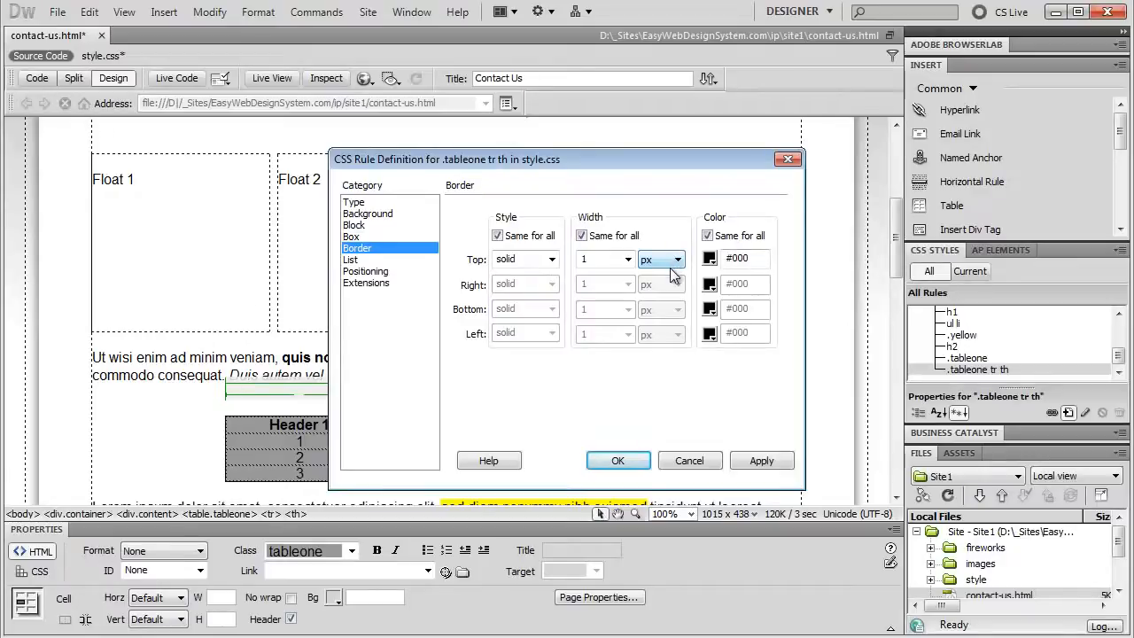
{"action": "left_click", "coordinate": [619, 463]}
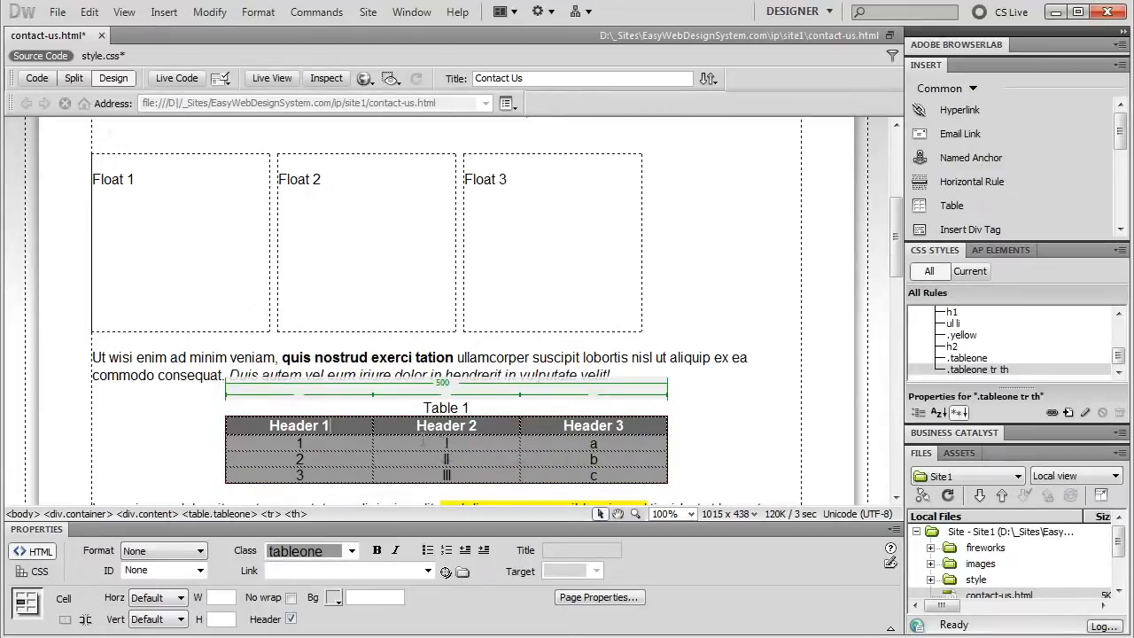
From body cell 1, create a .tableone tr td rule in style.css
{"action": "left_click", "coordinate": [316, 442]}
{"action": "left_click", "coordinate": [1068, 413]}
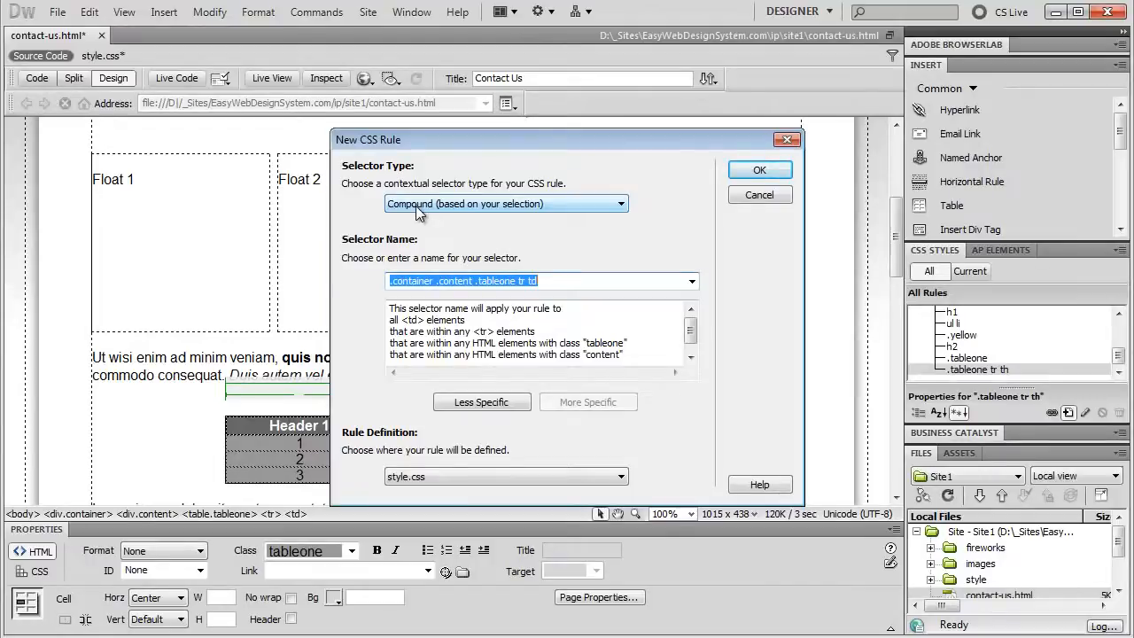
{"action": "left_click", "coordinate": [481, 404]}
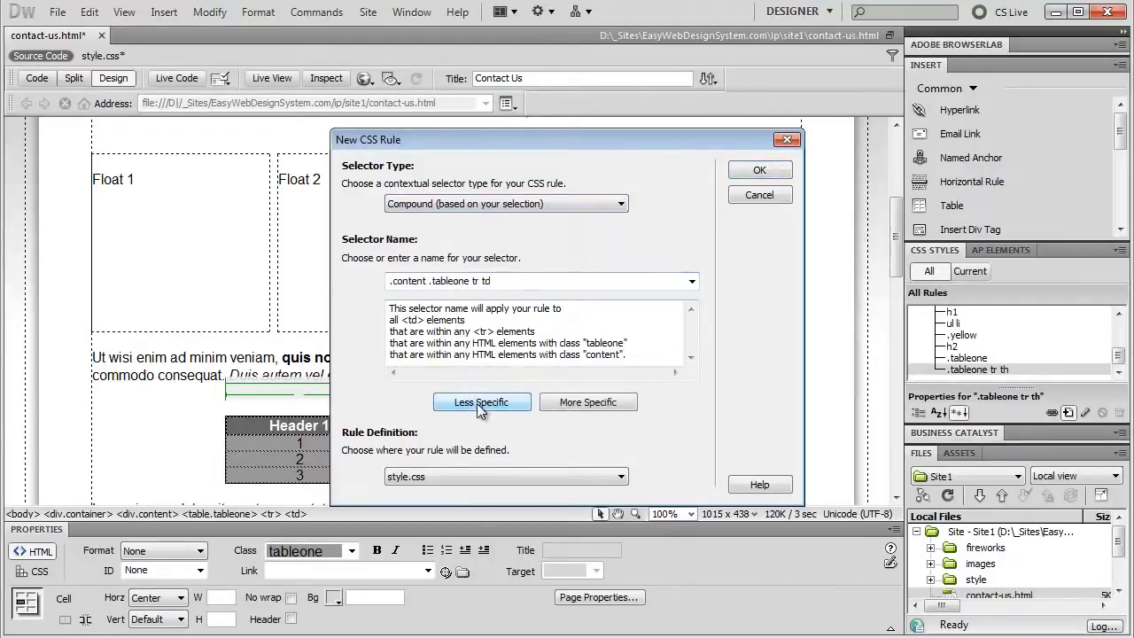
{"action": "left_click", "coordinate": [479, 403]}
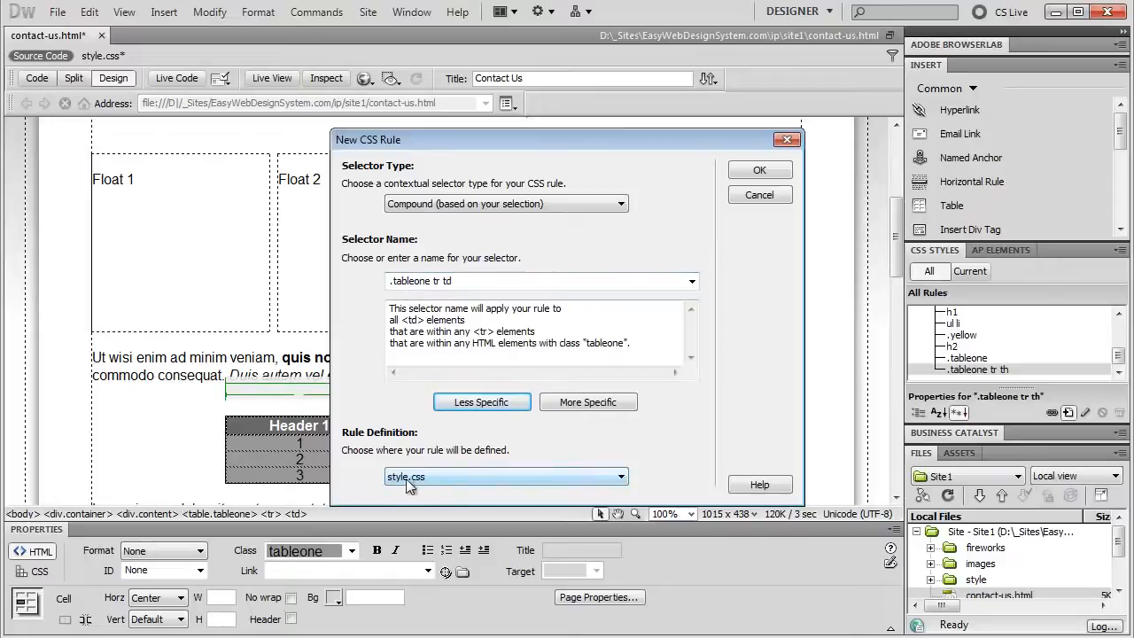
{"action": "left_click", "coordinate": [744, 168]}
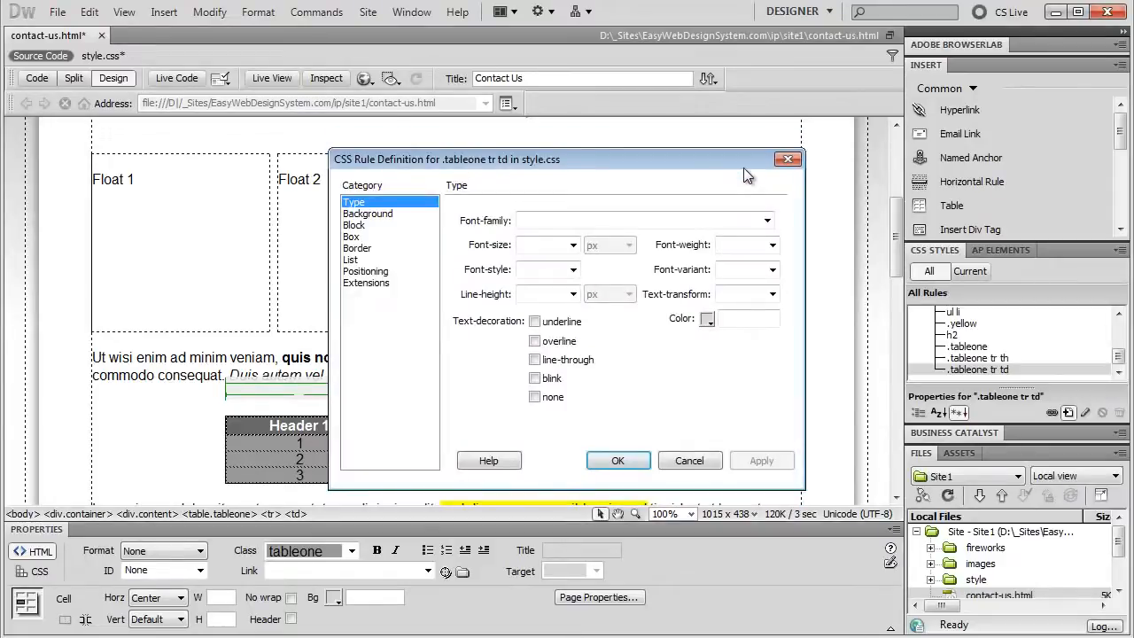
Set the .tableone tr td border to solid, 1px, #000 on all sides
{"action": "left_click", "coordinate": [359, 249]}
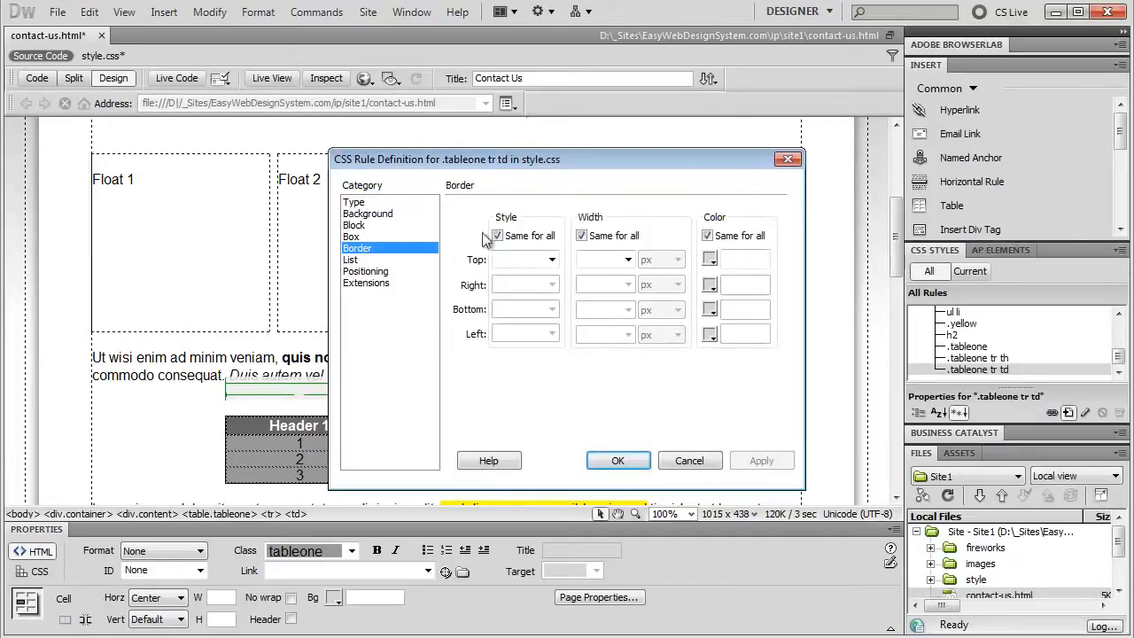
{"action": "left_click", "coordinate": [551, 258]}
{"action": "left_click", "coordinate": [525, 310]}
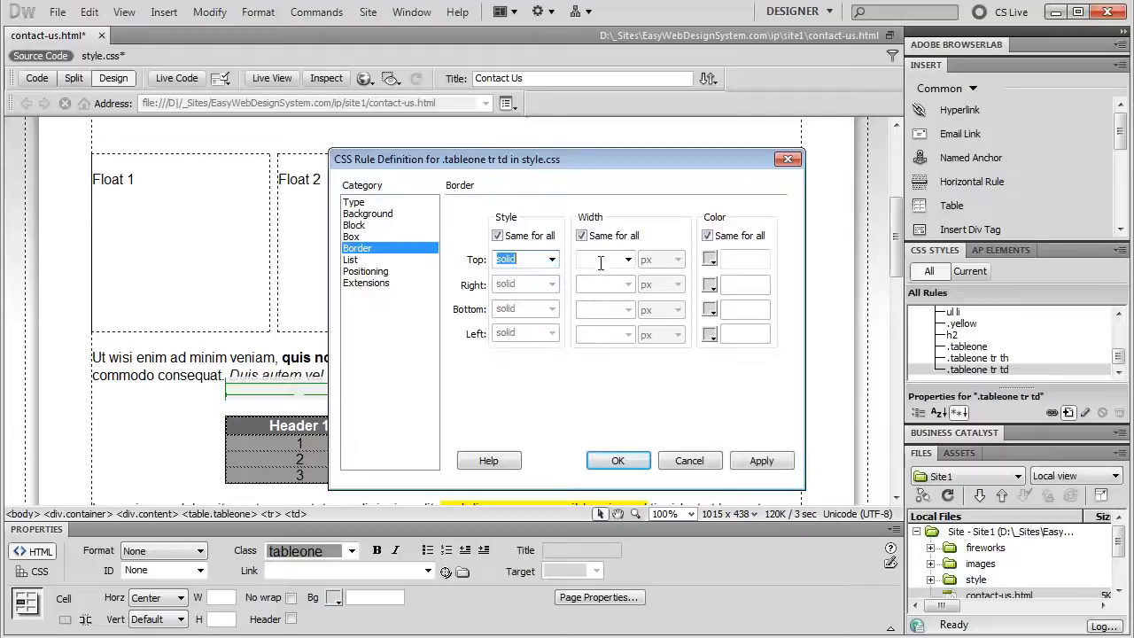
{"action": "left_click", "coordinate": [599, 259]}
{"action": "type", "text": "1"}
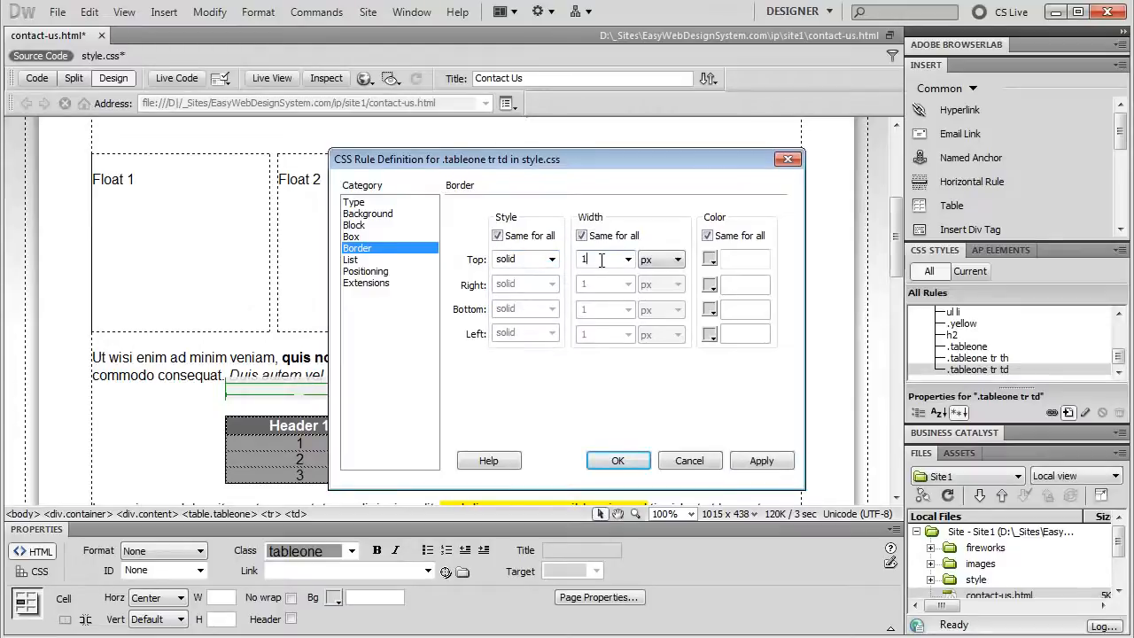
{"action": "left_click", "coordinate": [709, 260]}
{"action": "left_click", "coordinate": [713, 296]}
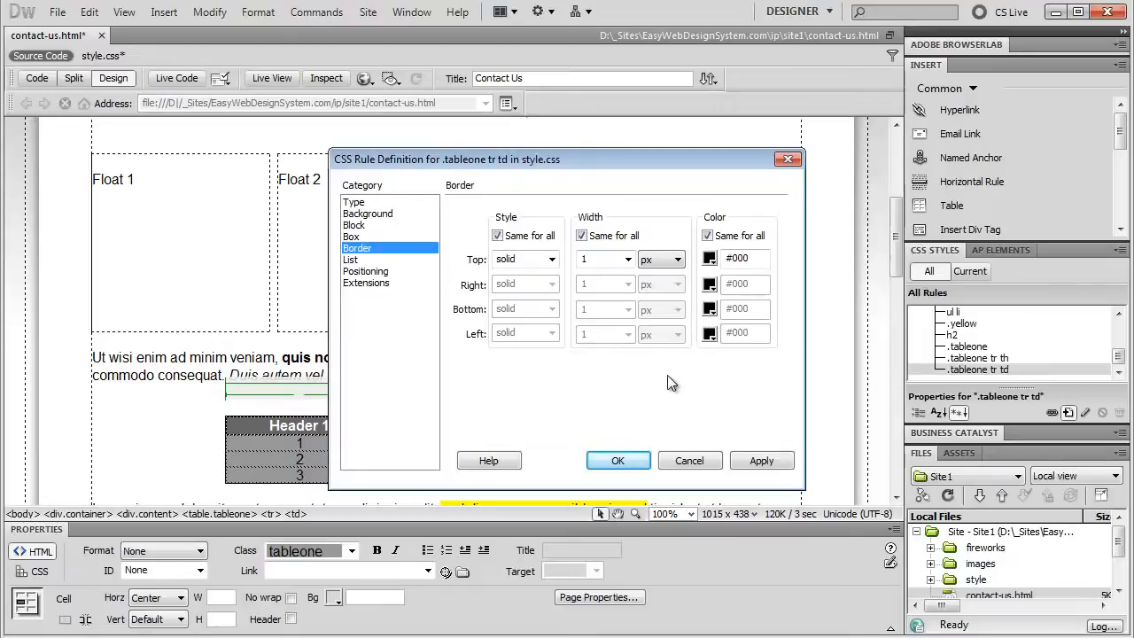
{"action": "left_click", "coordinate": [618, 462]}
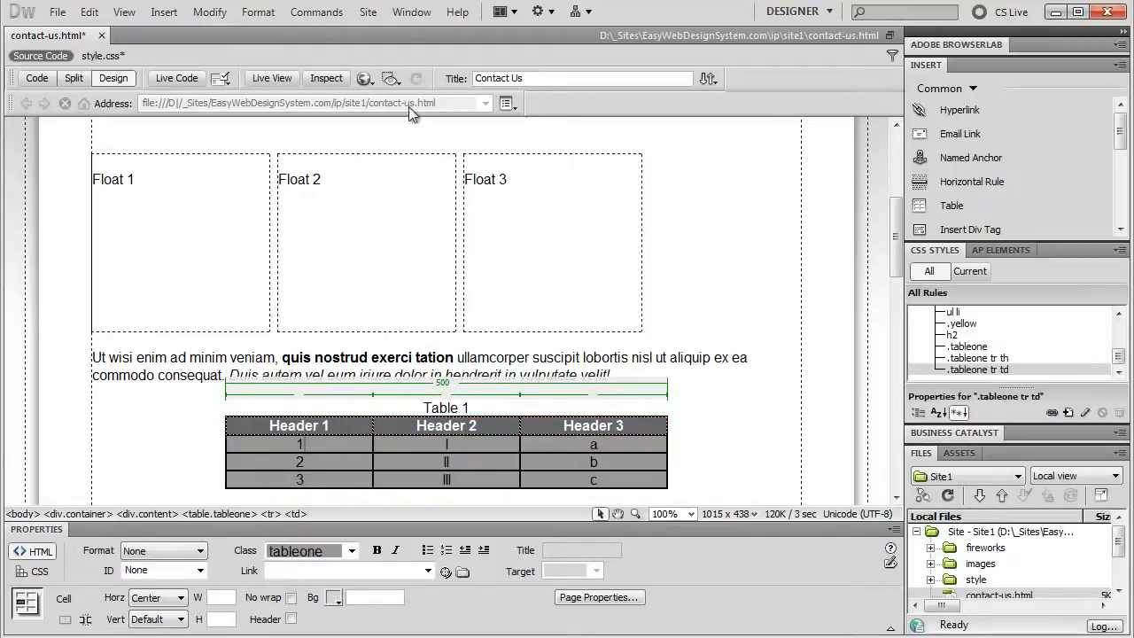
{"action": "left_click", "coordinate": [392, 78]}
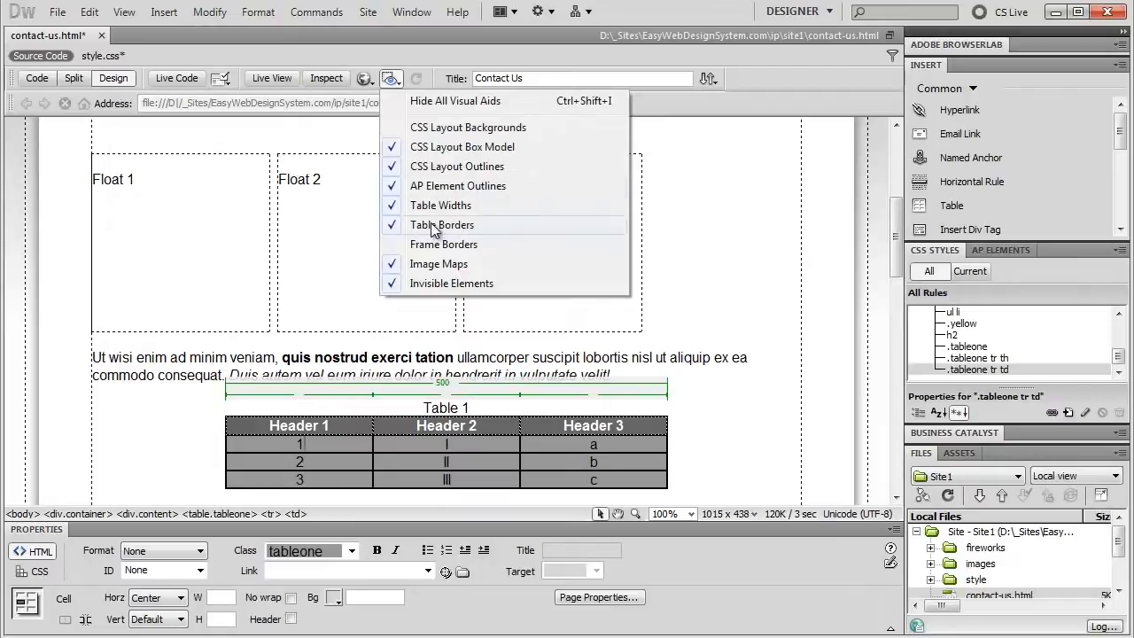
{"action": "left_click", "coordinate": [410, 57]}
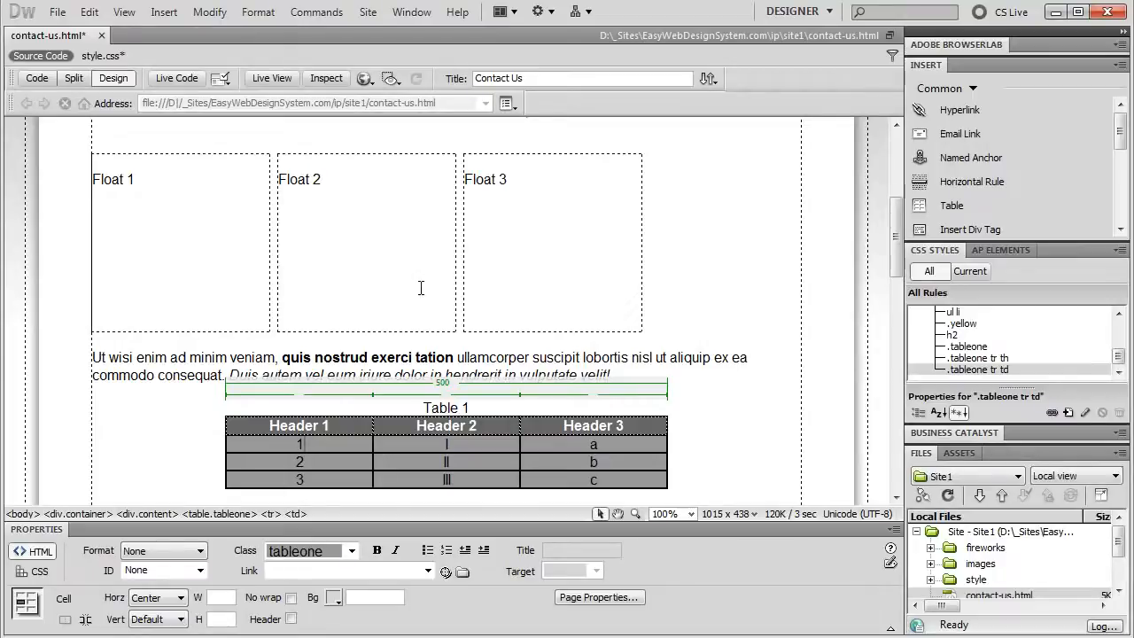
Open Commands > Sort Table and move the Sort Table dialog off the table
{"action": "left_click", "coordinate": [317, 12]}
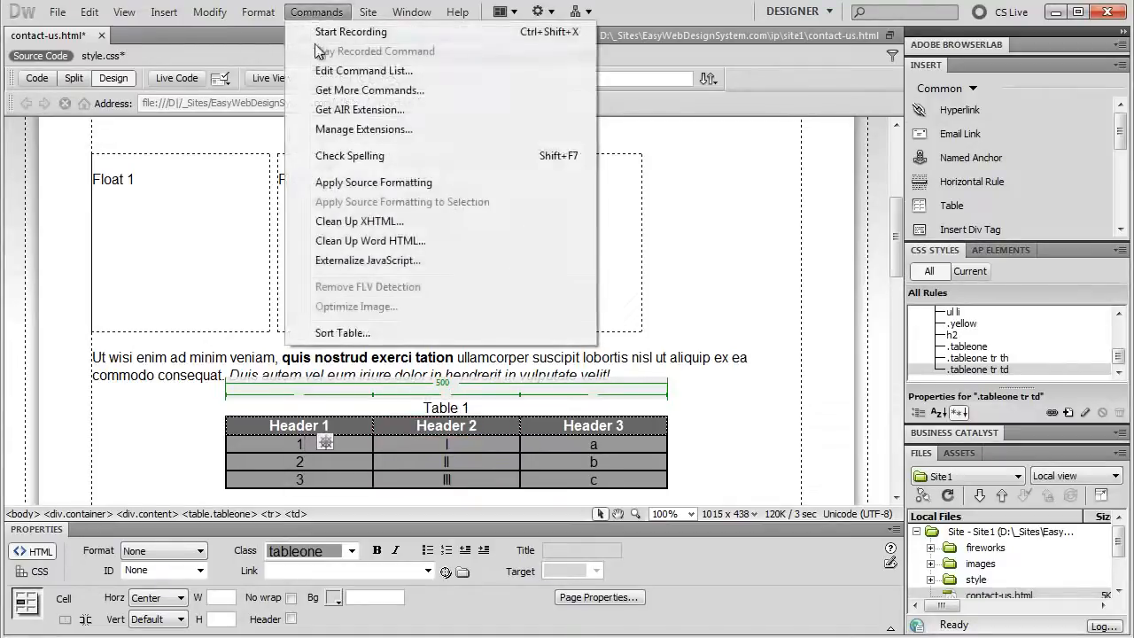
{"action": "left_click", "coordinate": [326, 332]}
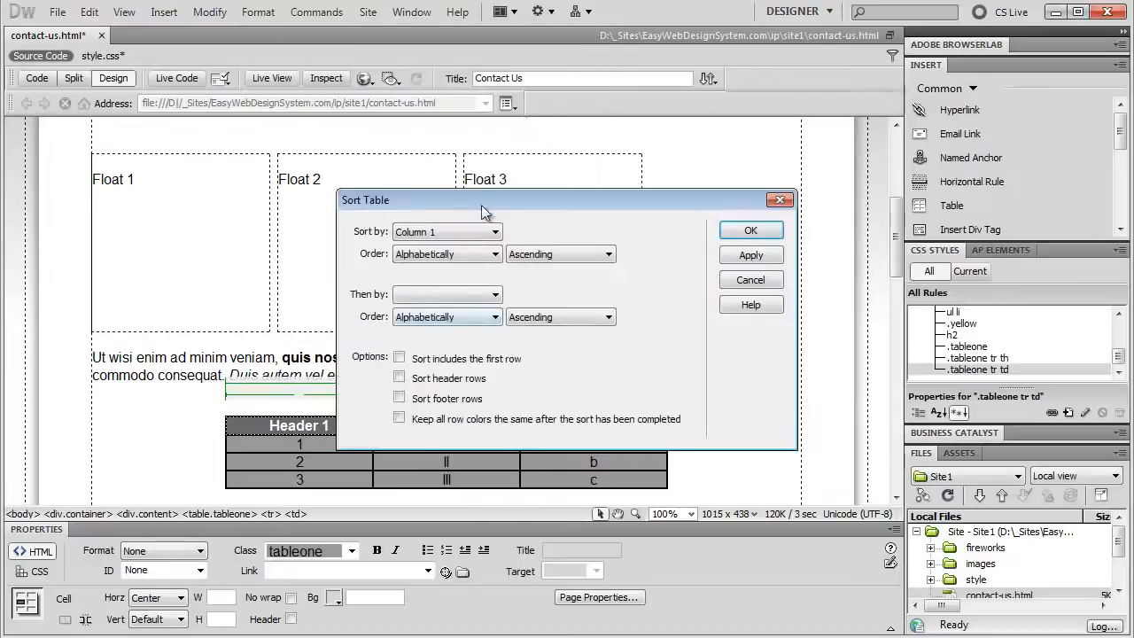
{"action": "left_click_drag", "start_coordinate": [471, 197], "coordinate": [366, 142]}
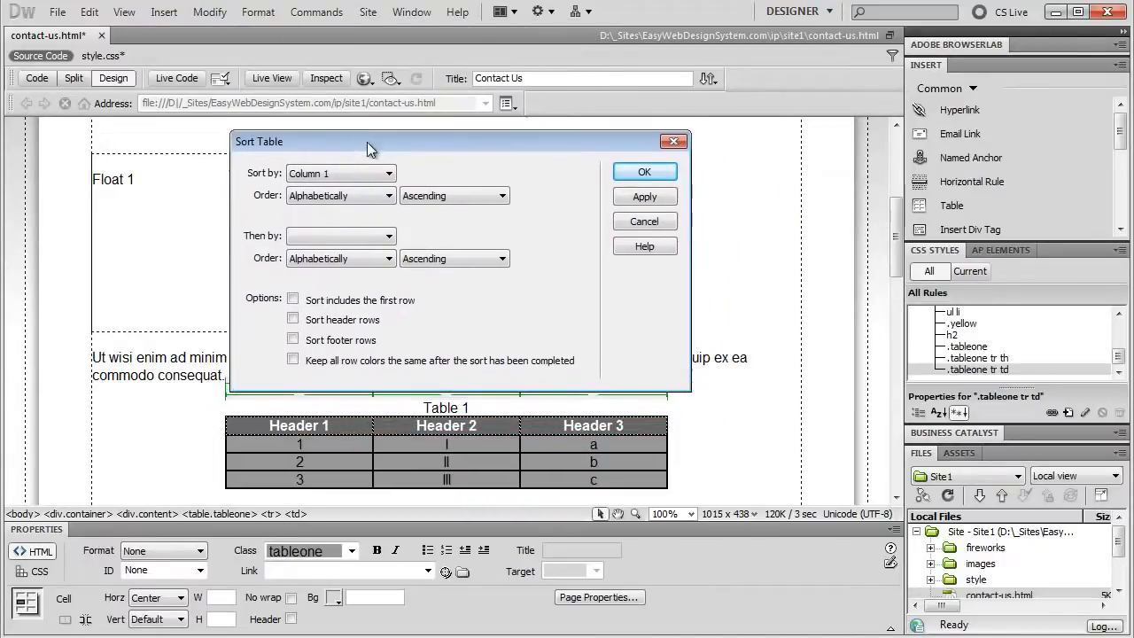